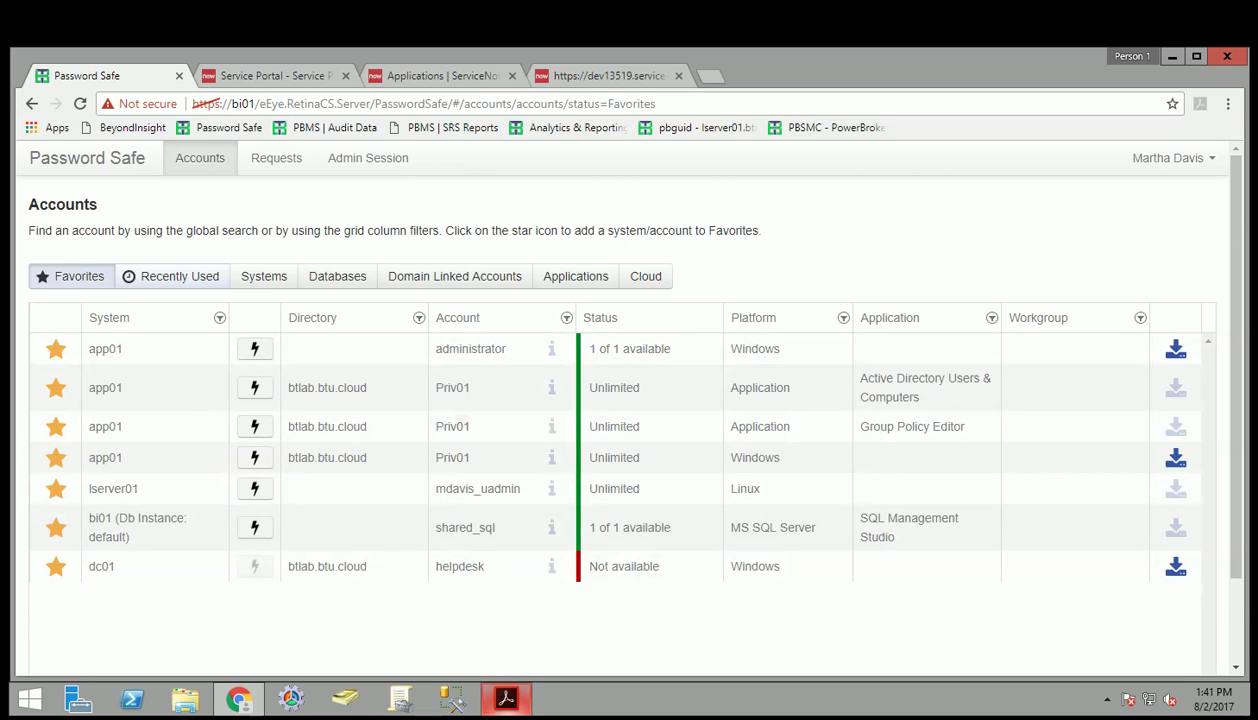
# Switch to the Password Safe API Guide PDF and review the Create a Session workflow
pyautogui.hotkey('alt', 'Tab')
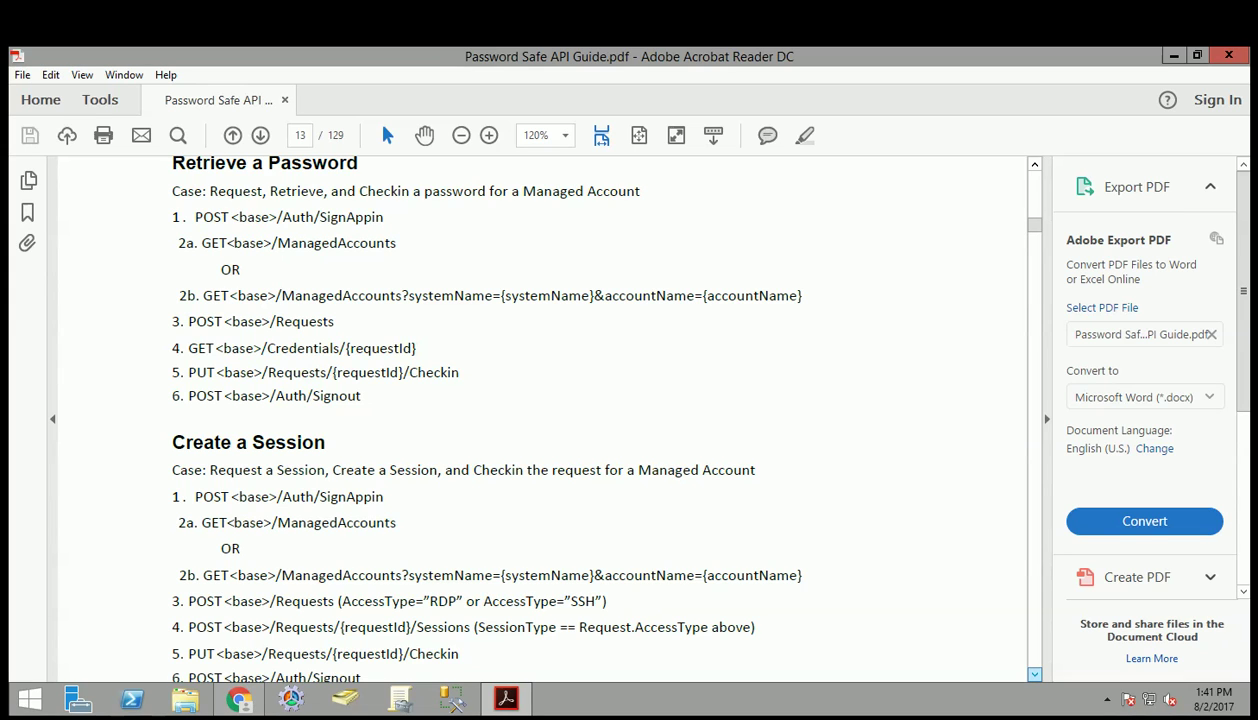
pyautogui.click(1034, 674)
pyautogui.click(1034, 674)
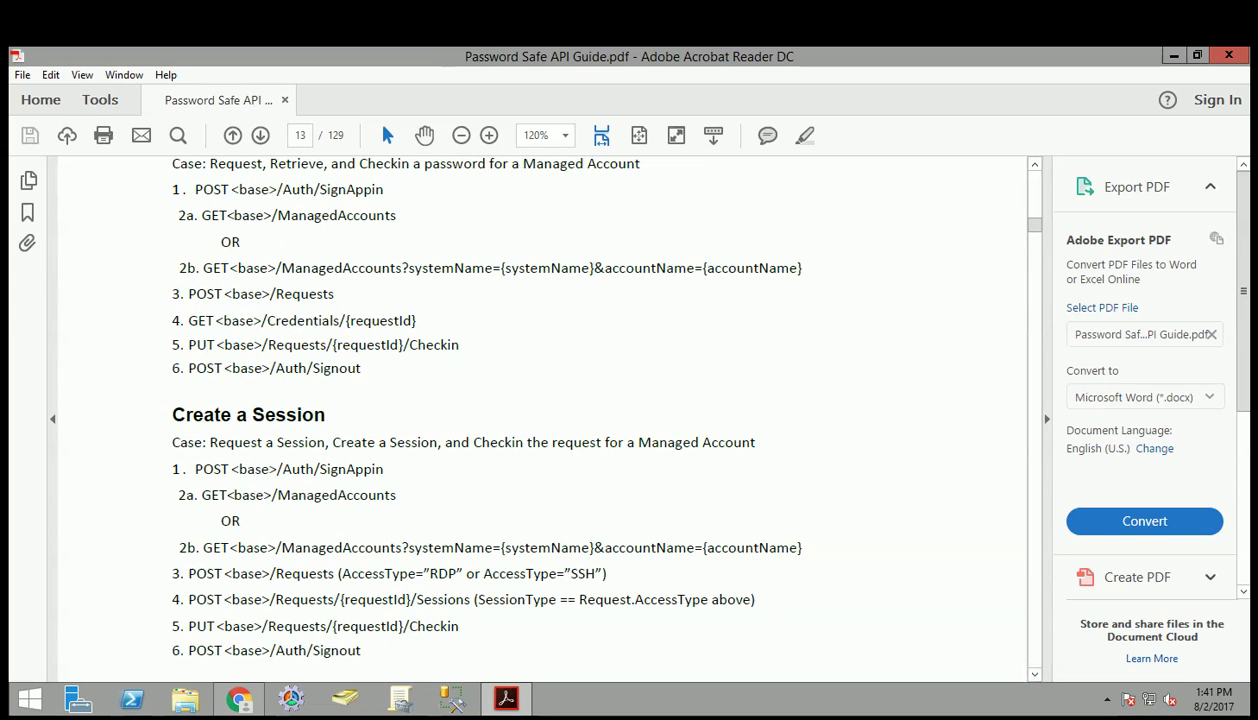
pyautogui.moveTo(170, 414); pyautogui.dragTo(361, 650)
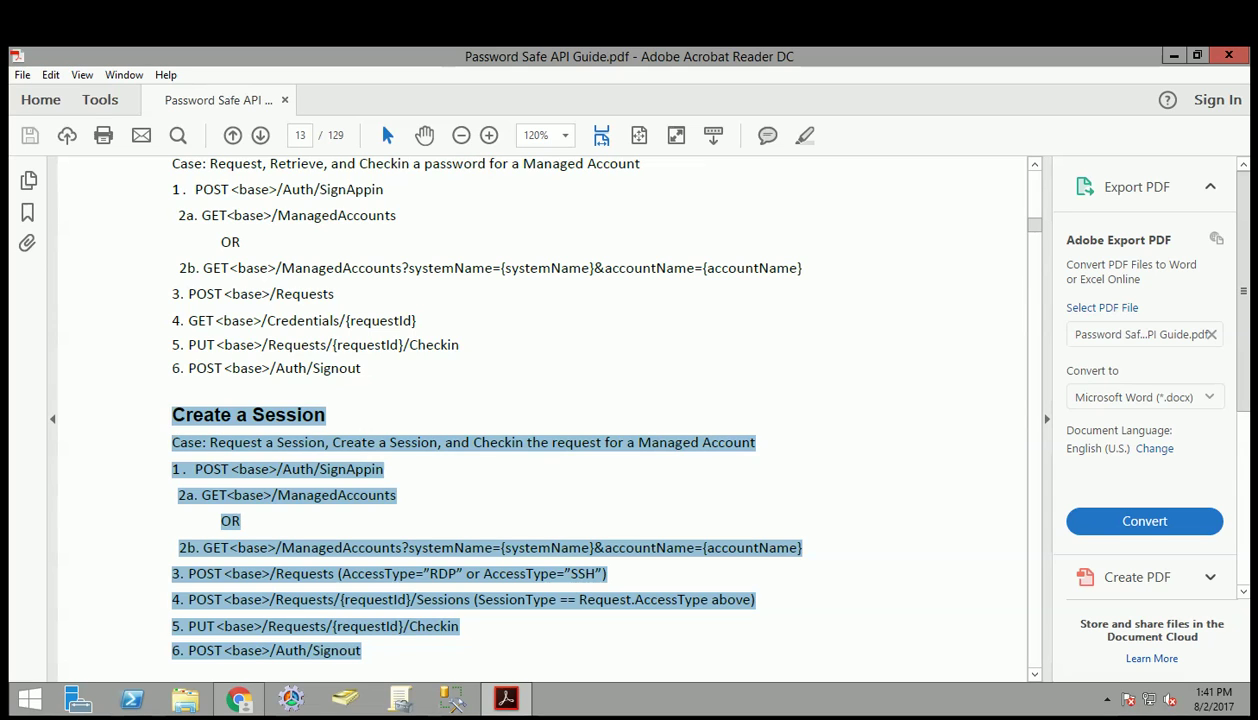
pyautogui.click(361, 650)
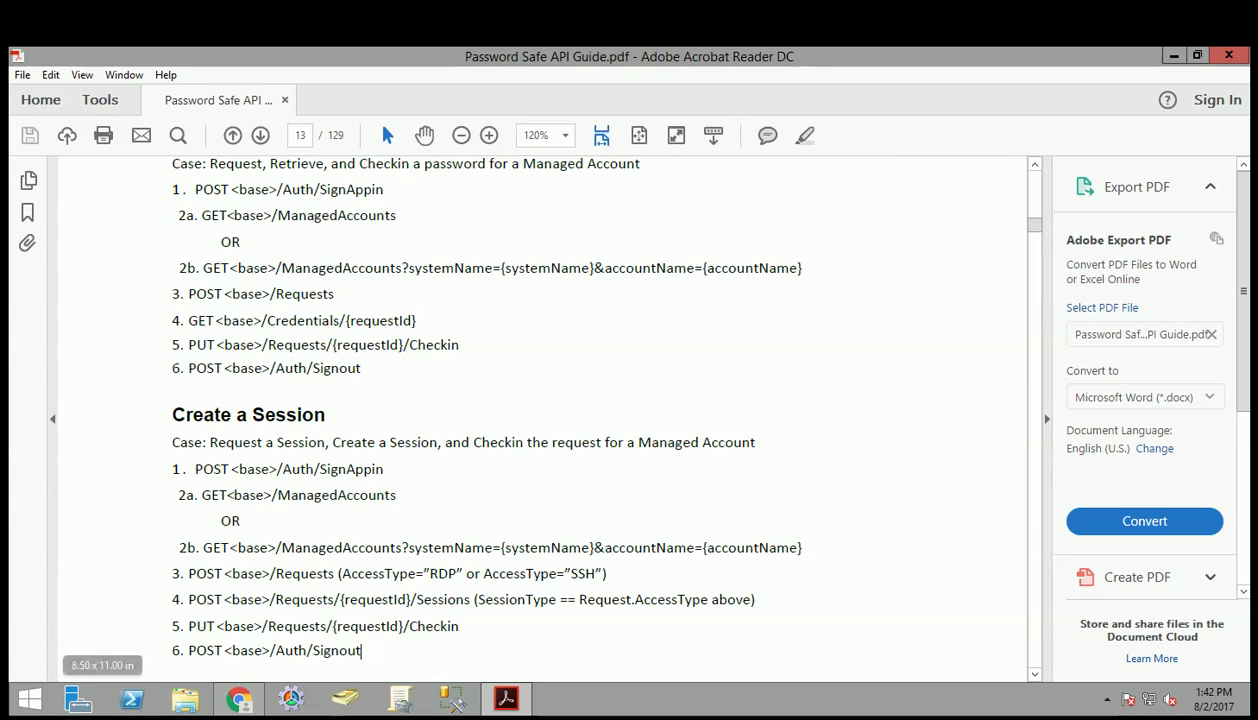
# Switch to Password Safe in Chrome and review all system accounts, the database accounts and the active requests
pyautogui.click(238, 698)
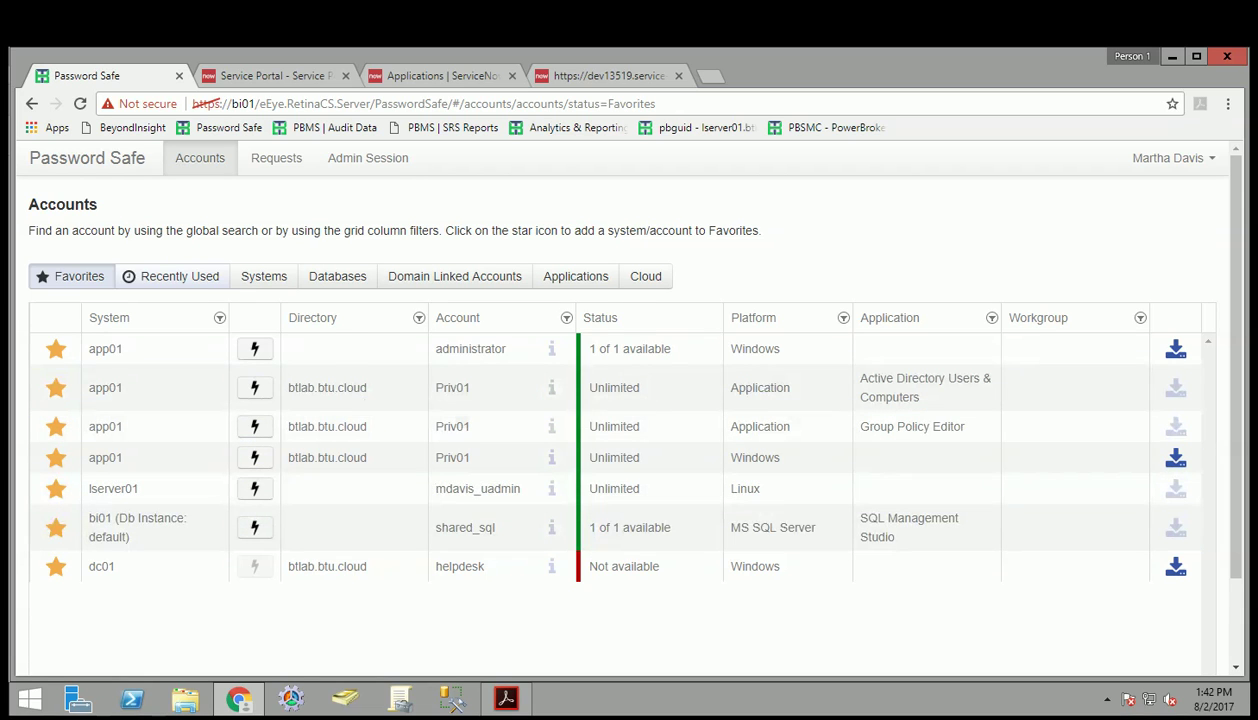
pyautogui.click(264, 276)
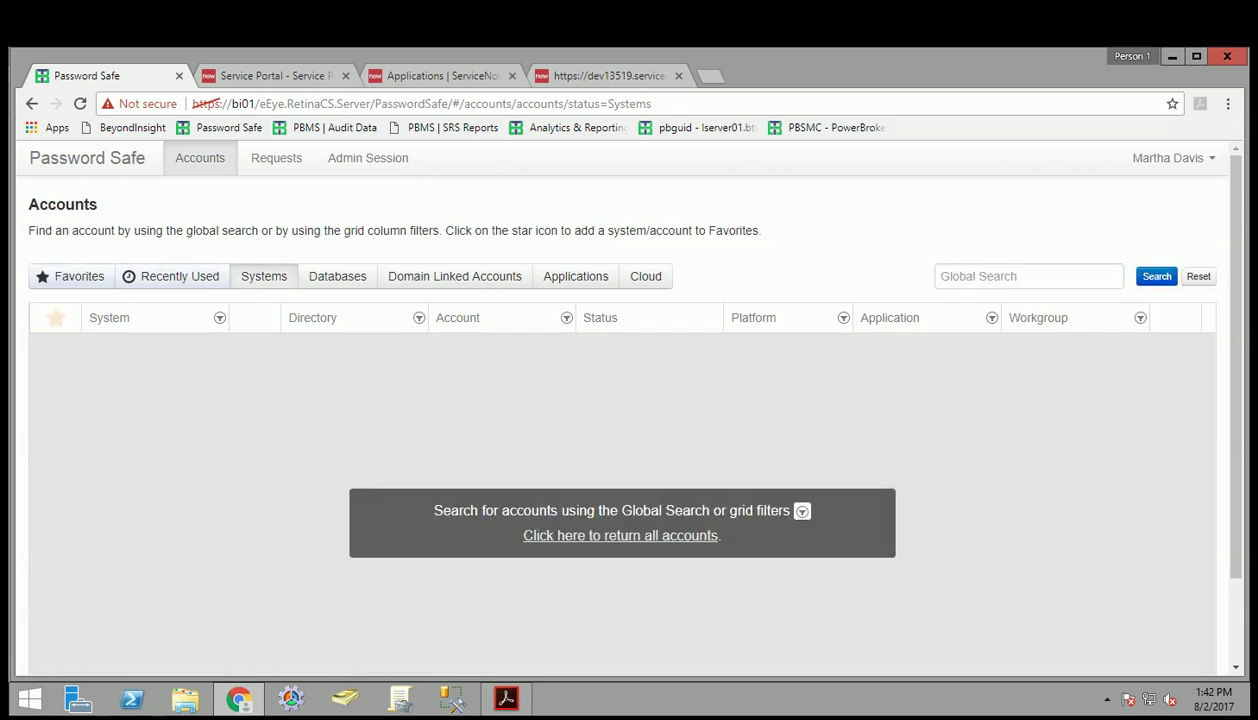
pyautogui.click(620, 535)
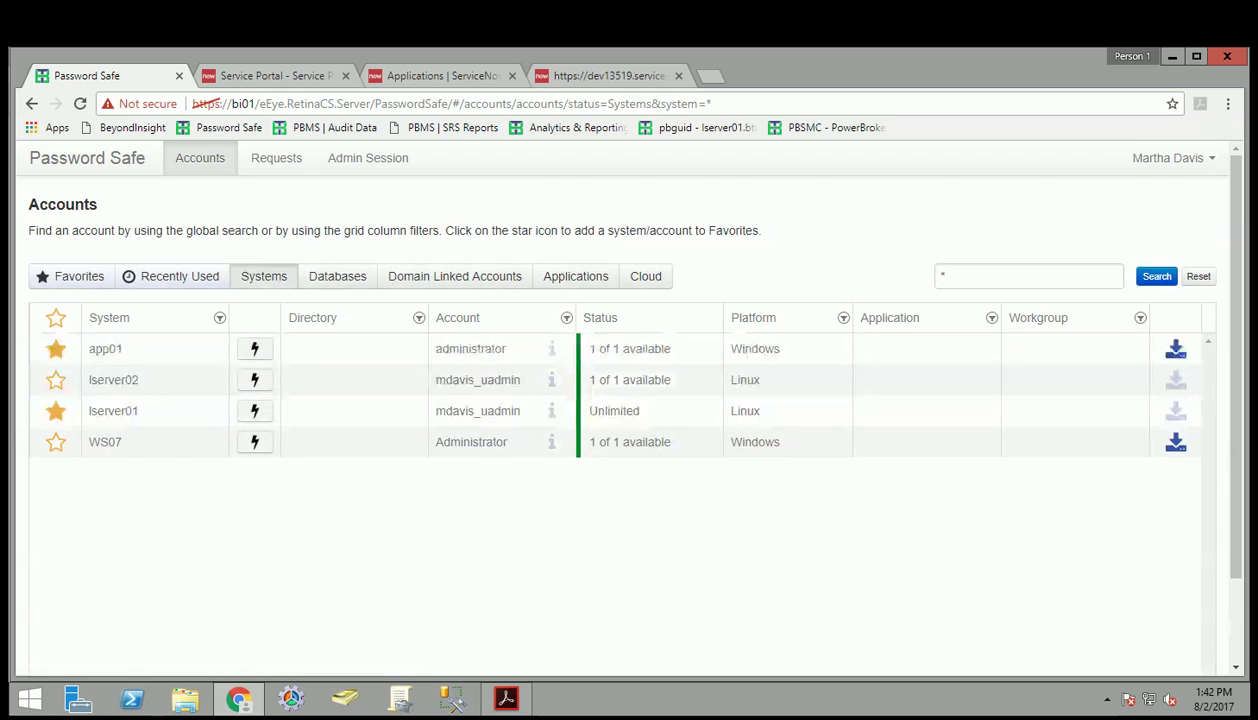
pyautogui.click(337, 276)
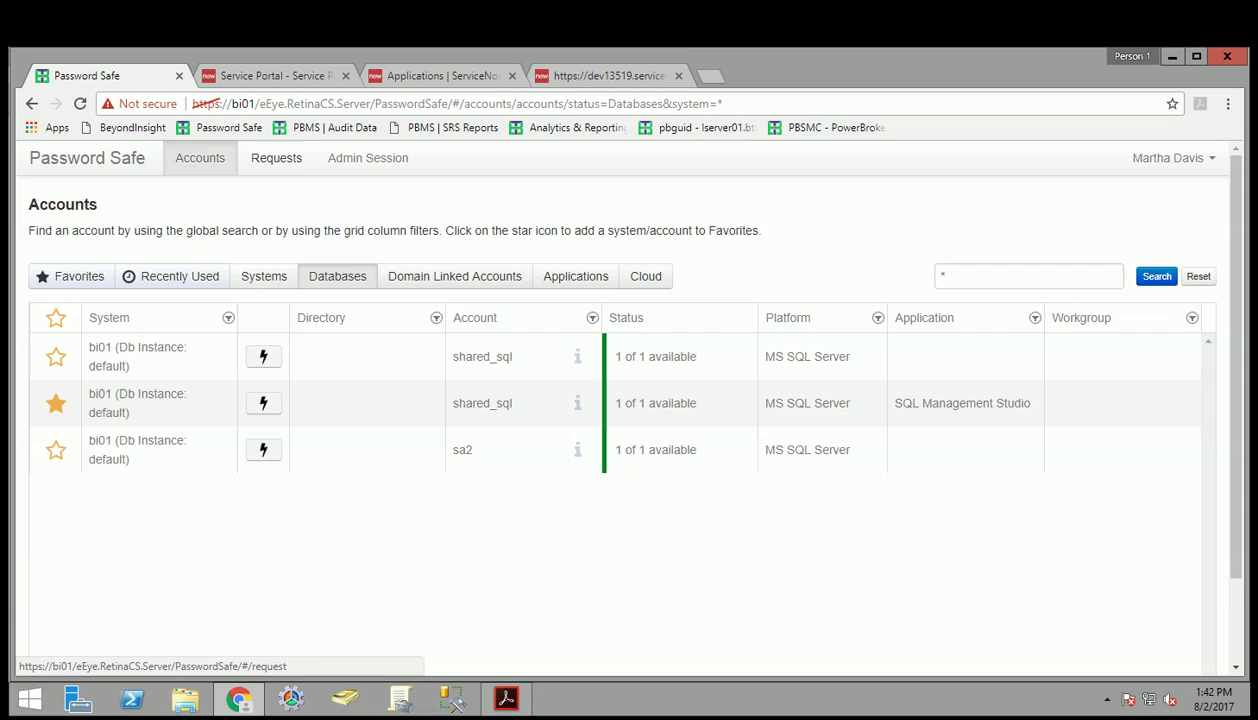
pyautogui.click(276, 158)
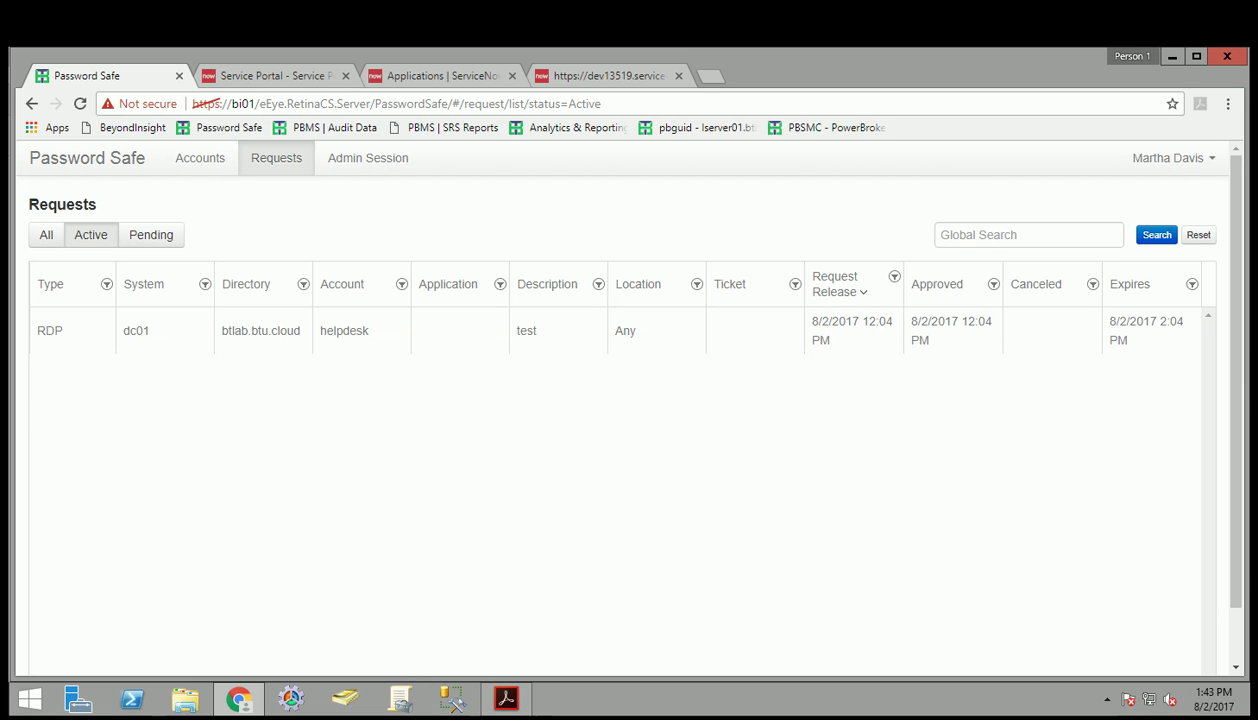
# Switch to the ServiceNow Service Portal, search for "pbps" and open the PBPS Create a Session catalog item
pyautogui.hotkey('ctrl', 'Tab')
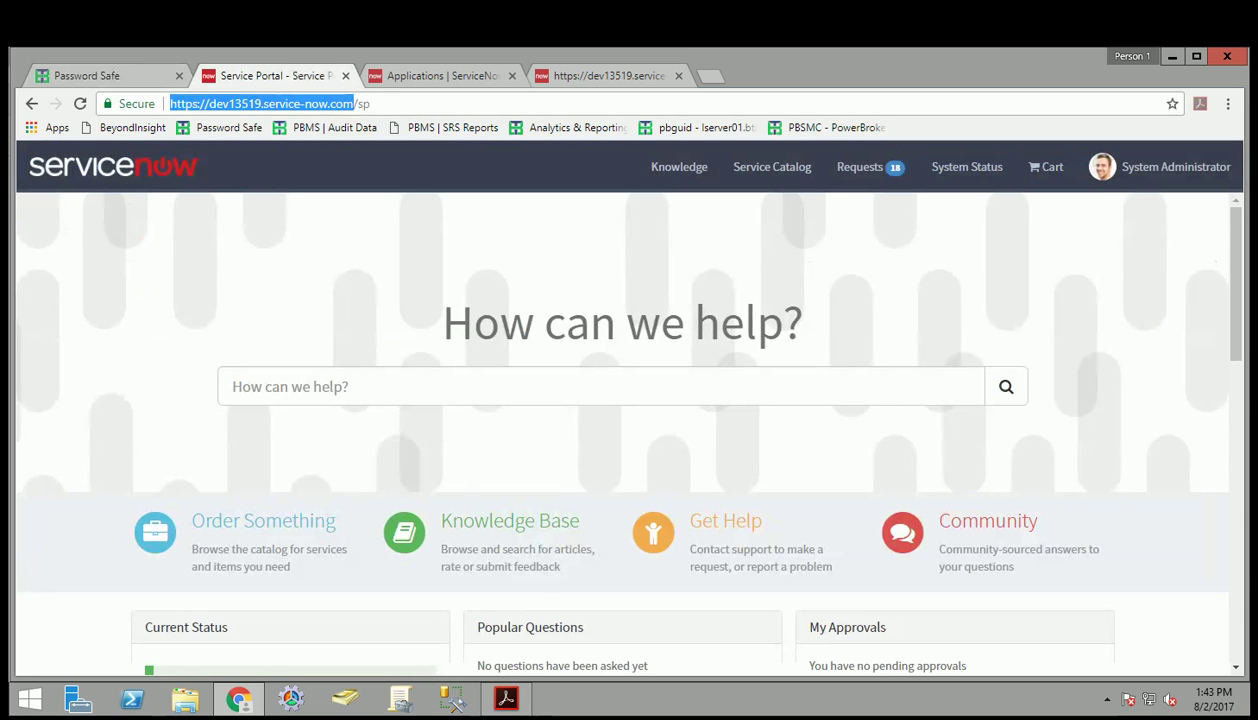
pyautogui.click(370, 103)
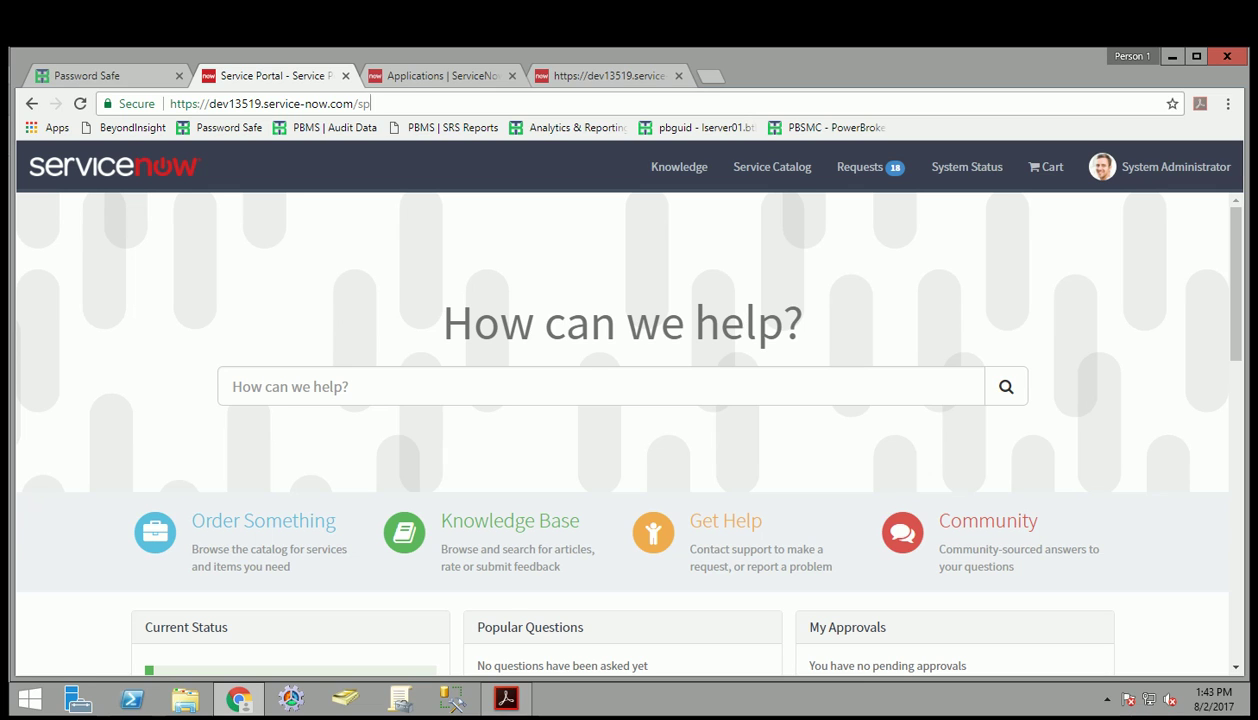
pyautogui.click(233, 386)
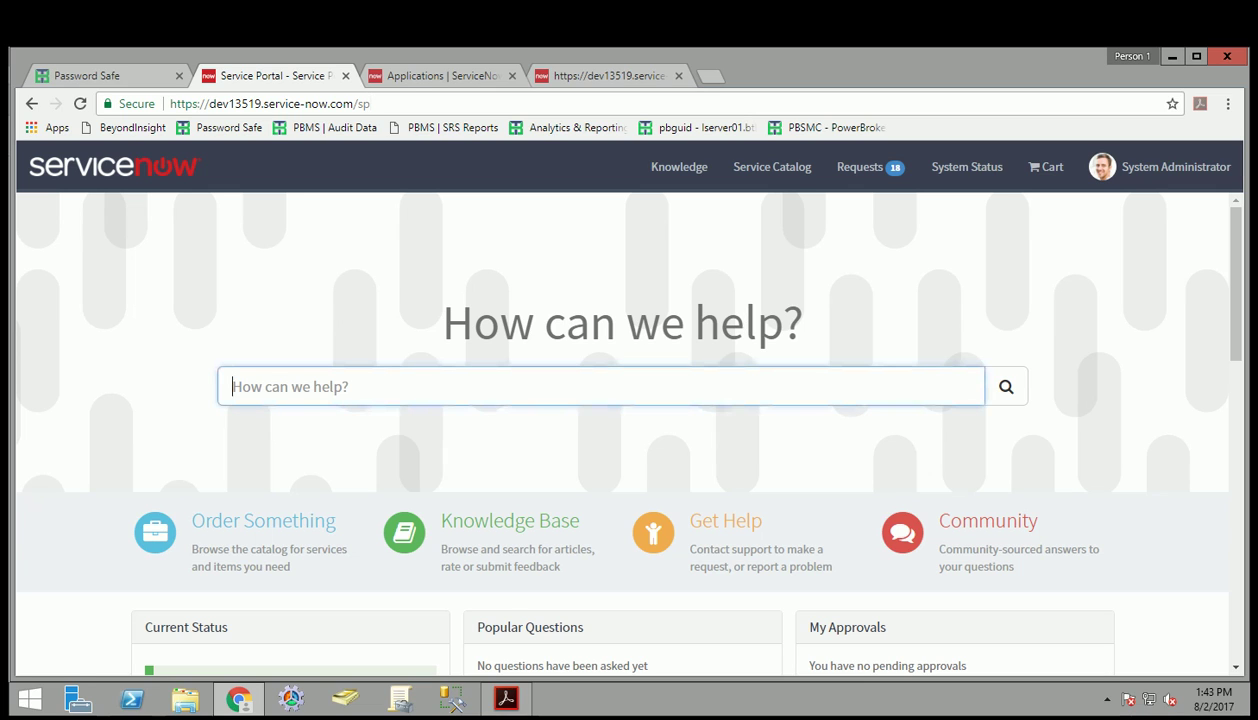
pyautogui.write('p')
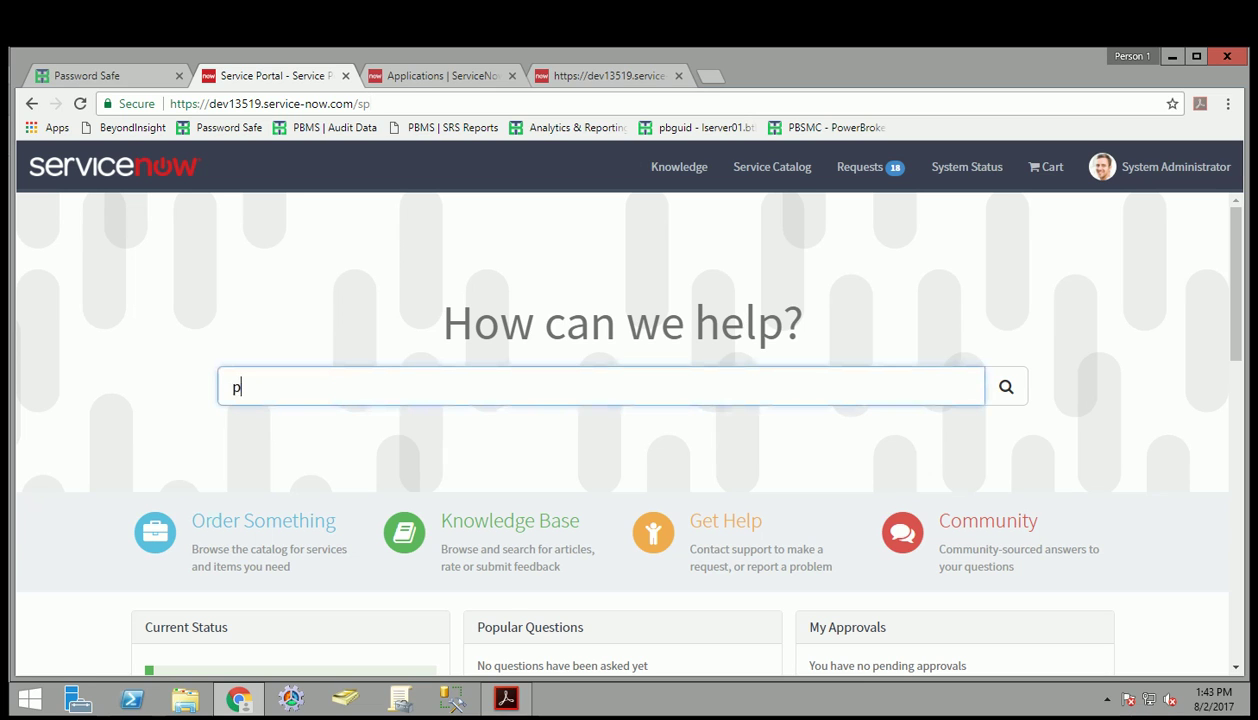
pyautogui.write('bps')
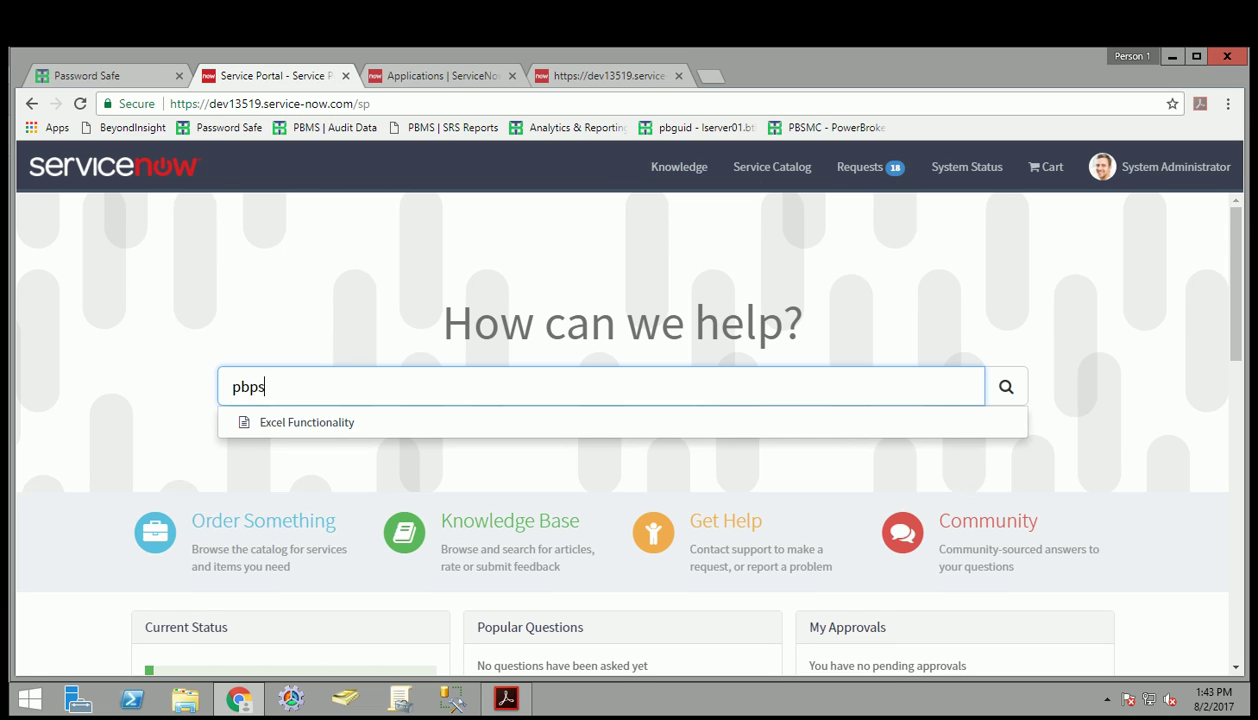
pyautogui.press('Down')
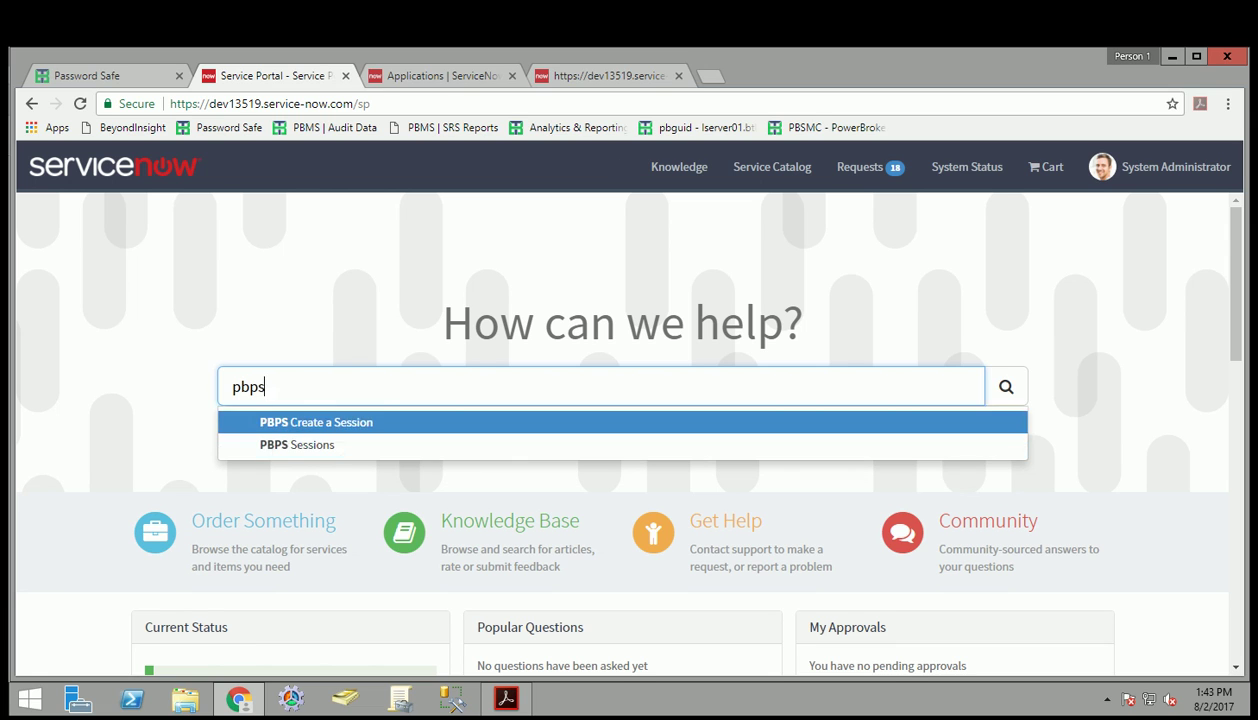
pyautogui.press('Down')
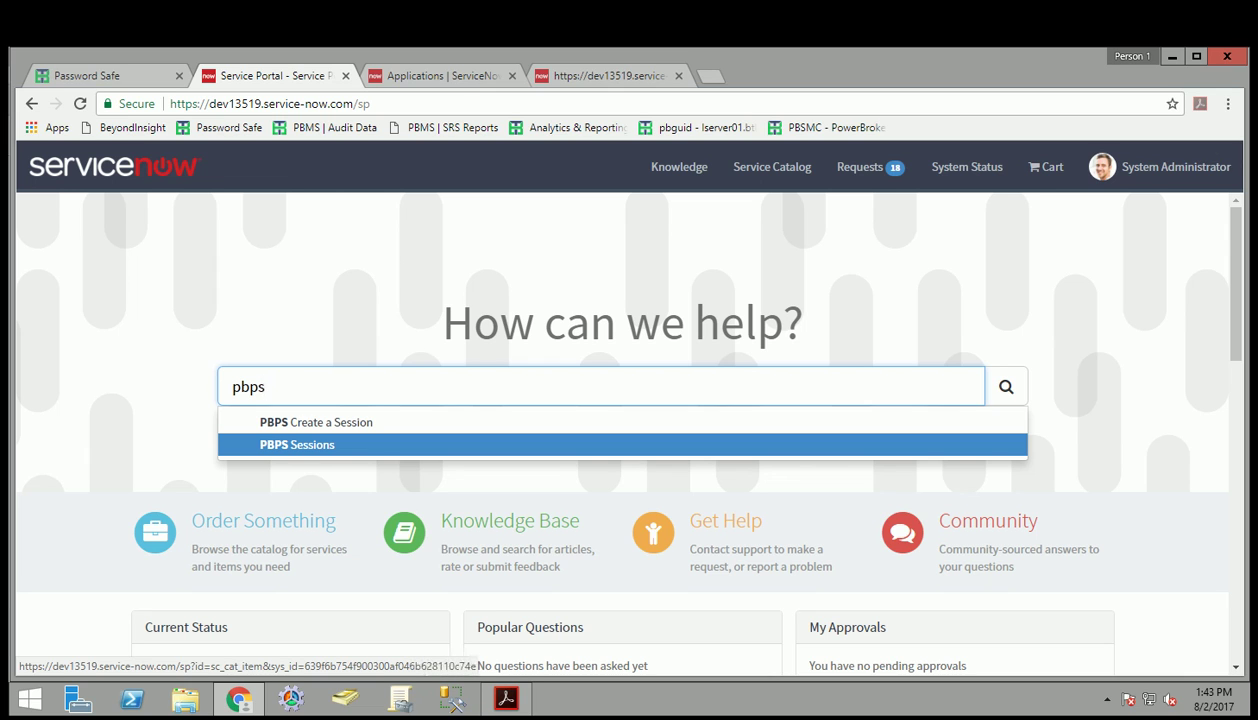
pyautogui.press('Up')
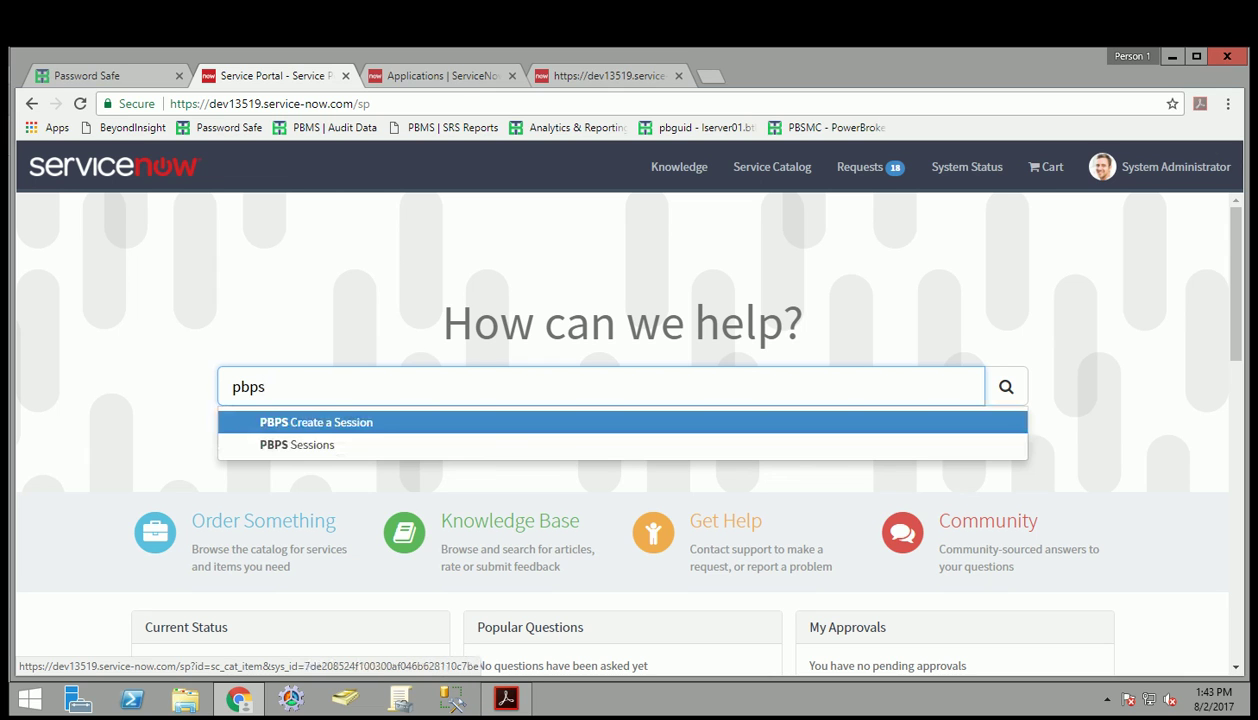
pyautogui.press('Return')
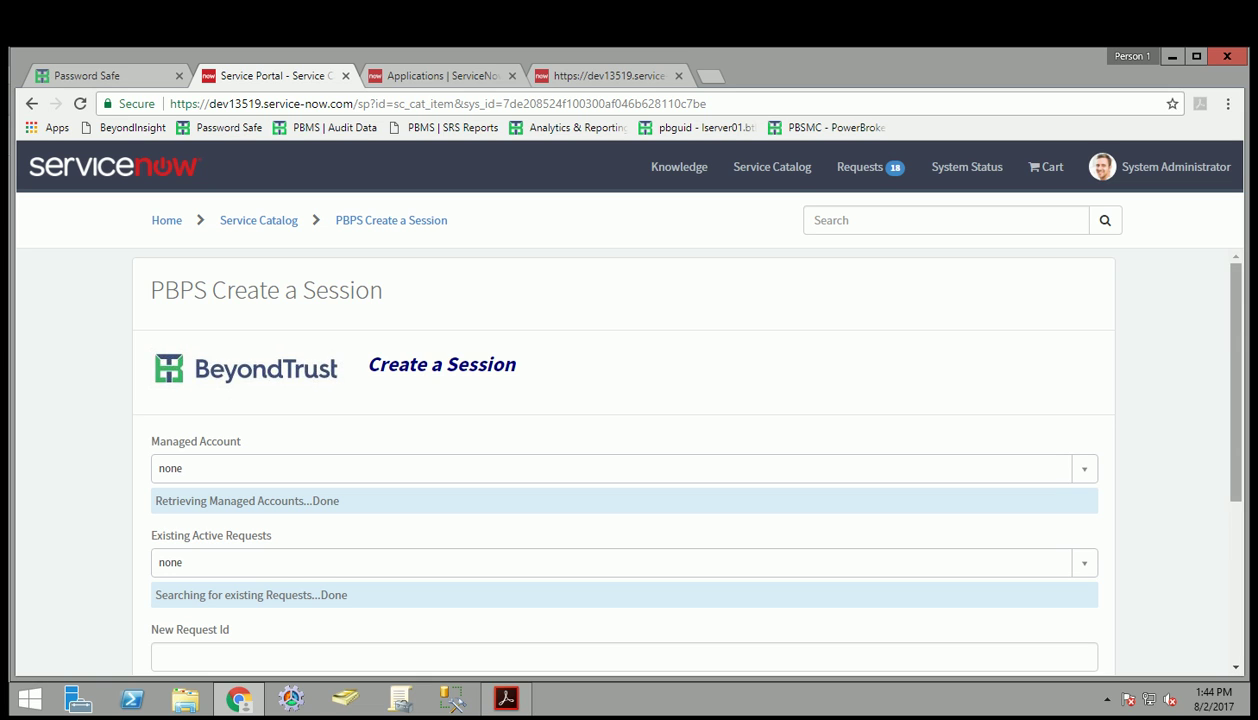
# Review the Managed Account and Existing Active Requests choices, keeping both set to none
pyautogui.scroll(-2, 628, 450)
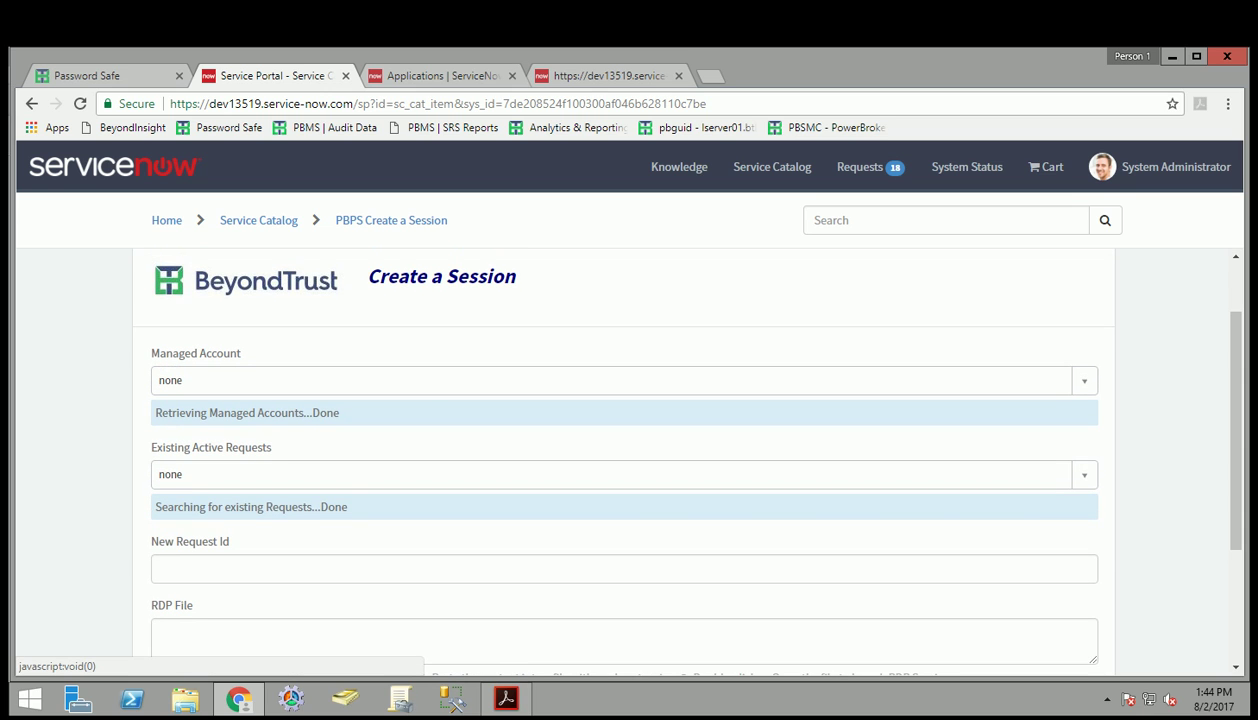
pyautogui.click(624, 380)
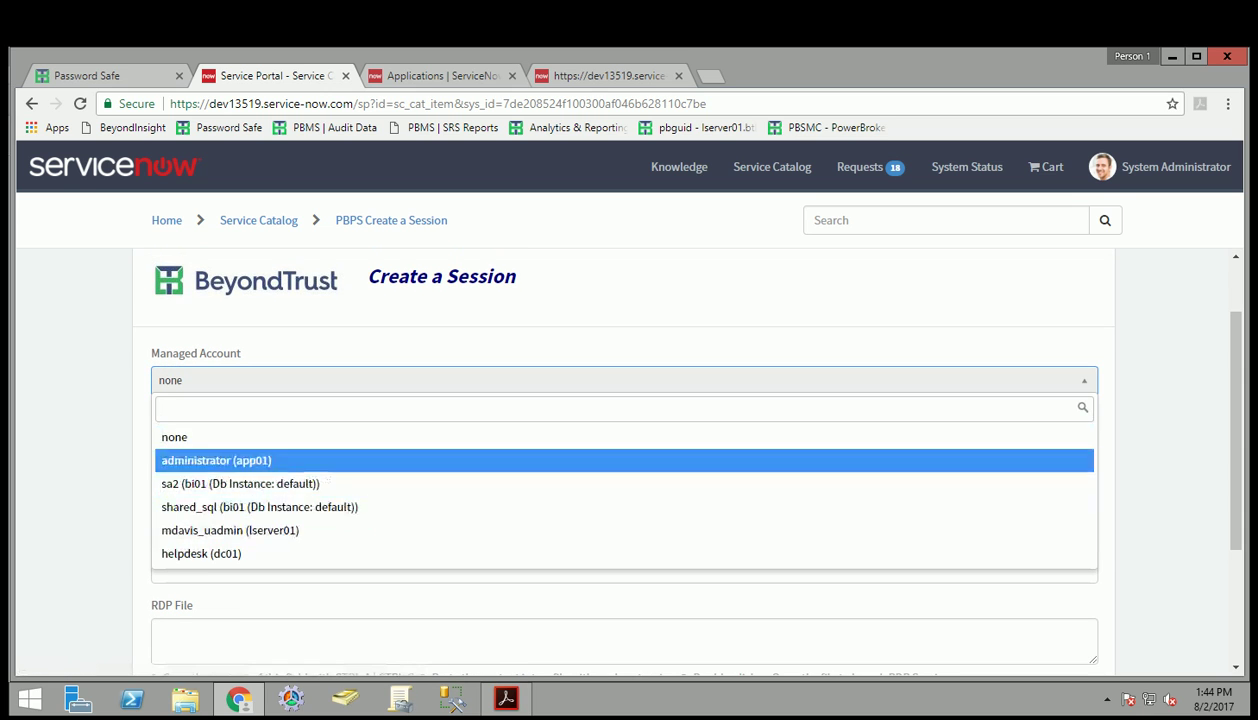
pyautogui.press('Up')
pyautogui.press('Return')
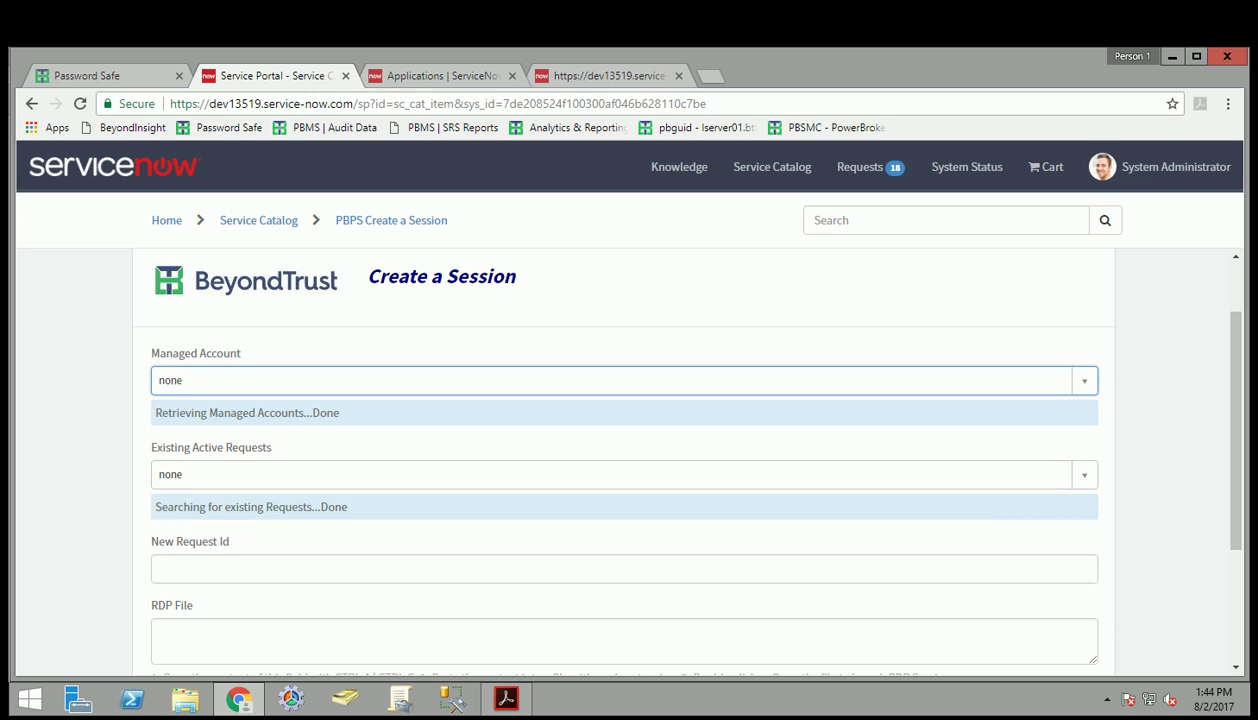
pyautogui.click(624, 474)
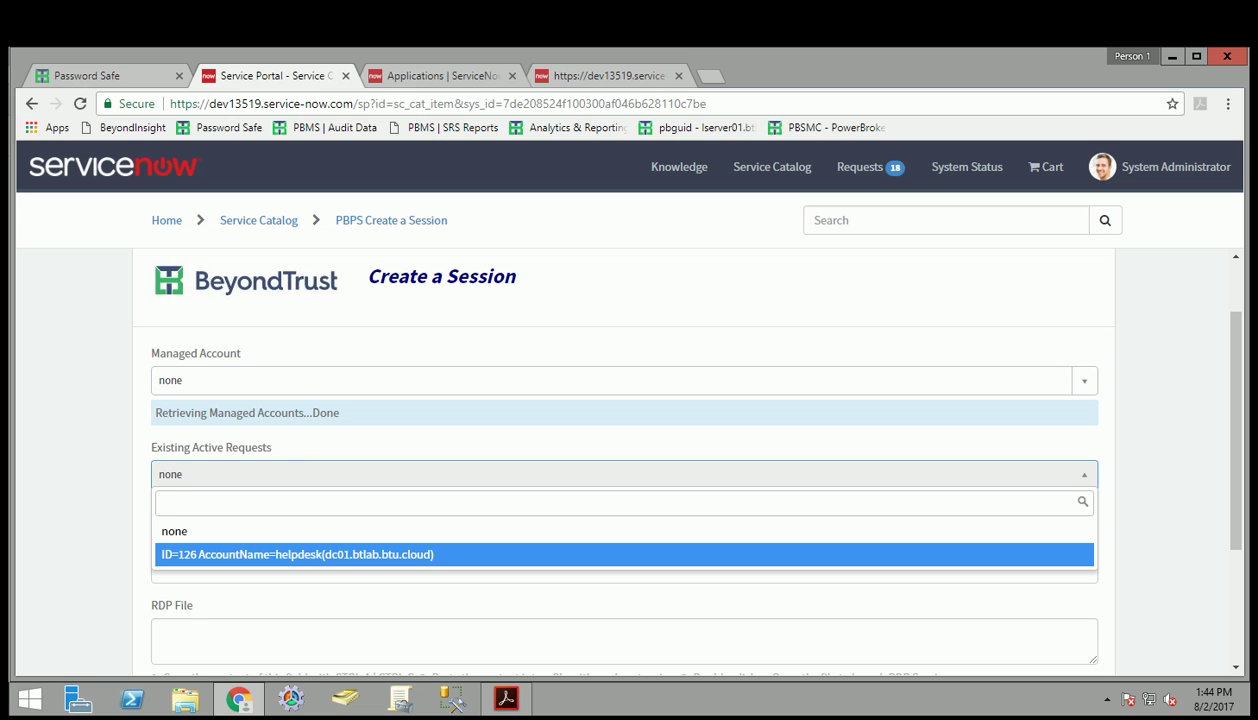
pyautogui.press('Up')
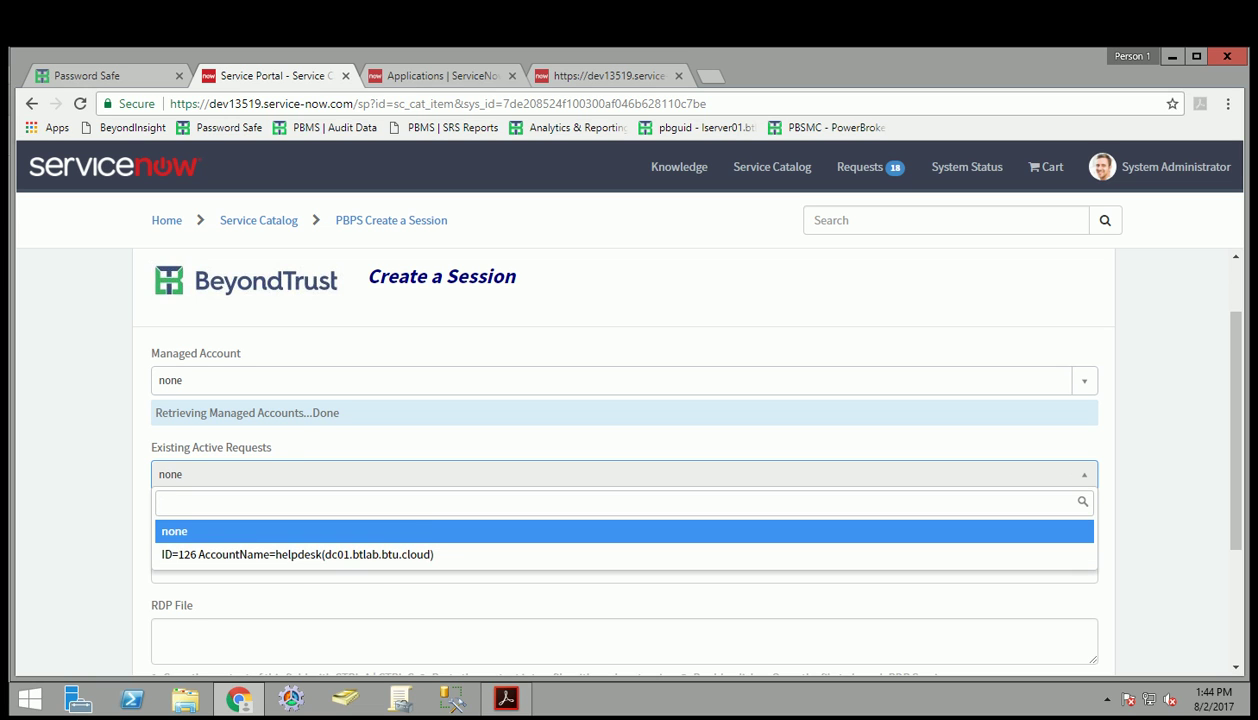
pyautogui.press('Return')
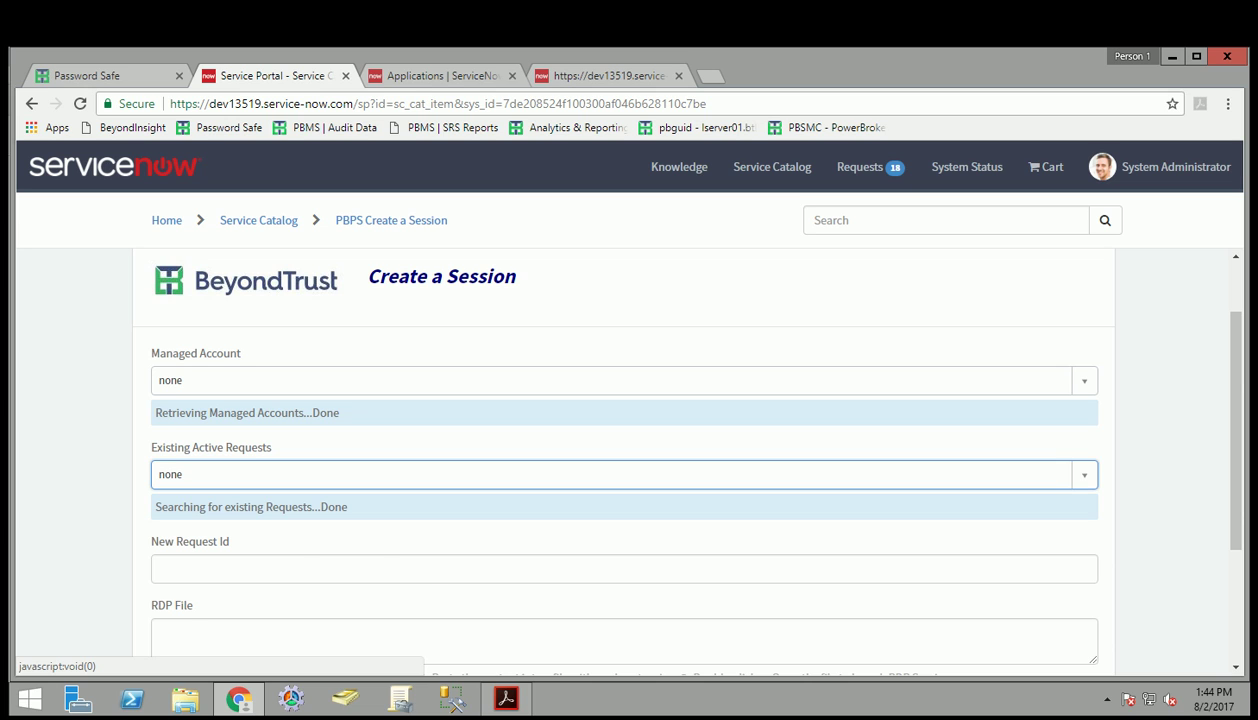
# Create a session from the existing active request for helpdesk (dc01.btlab.btu.cloud) and inspect the generated RDP File content
pyautogui.click(600, 474)
pyautogui.click(300, 554)
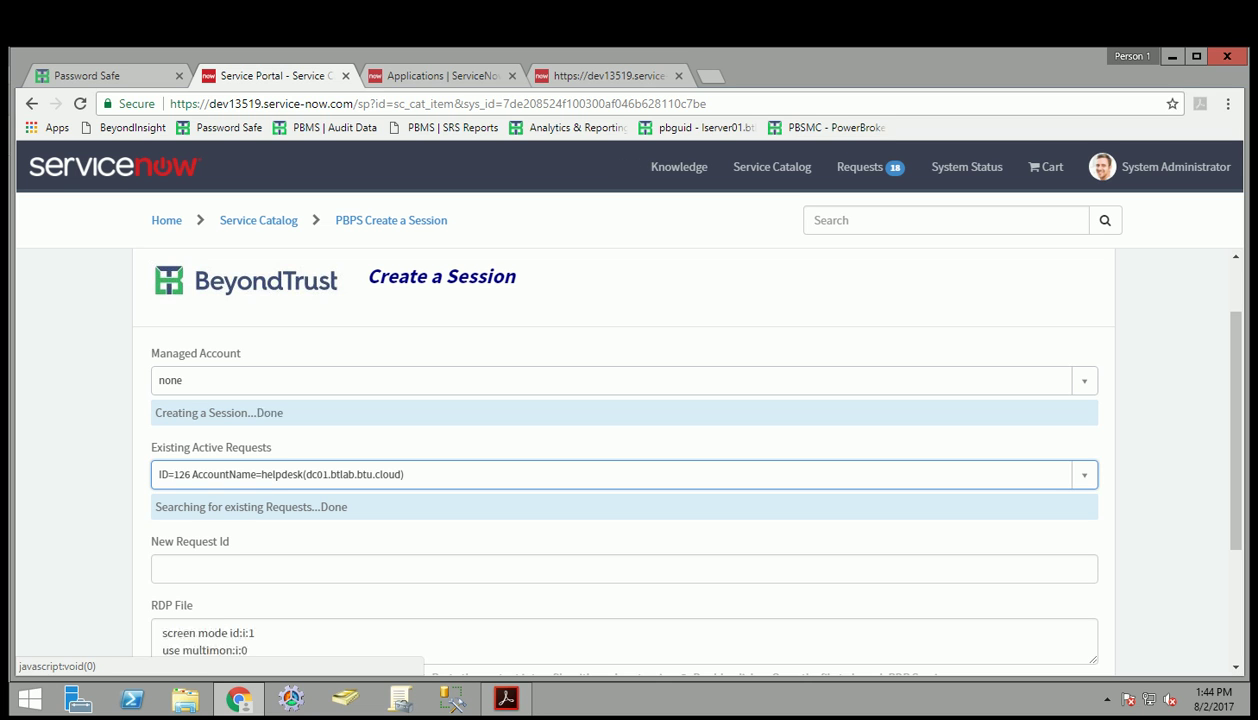
pyautogui.scroll(-3, 625, 460)
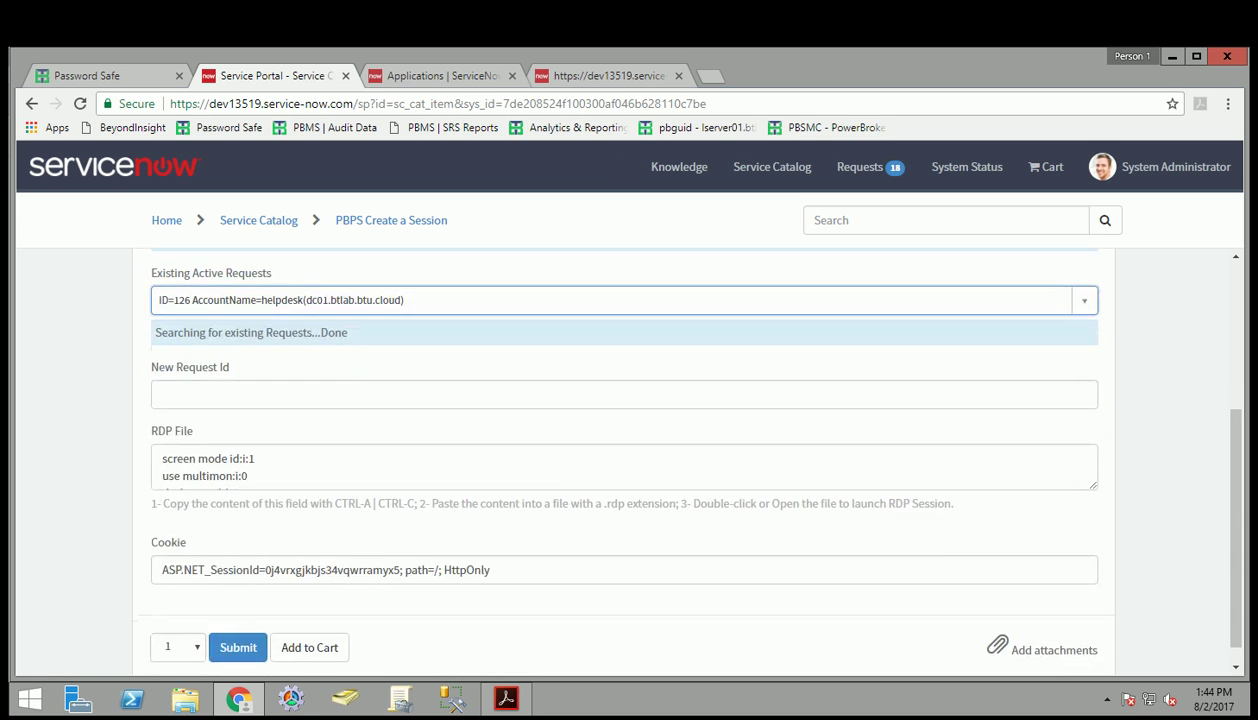
pyautogui.click(196, 456)
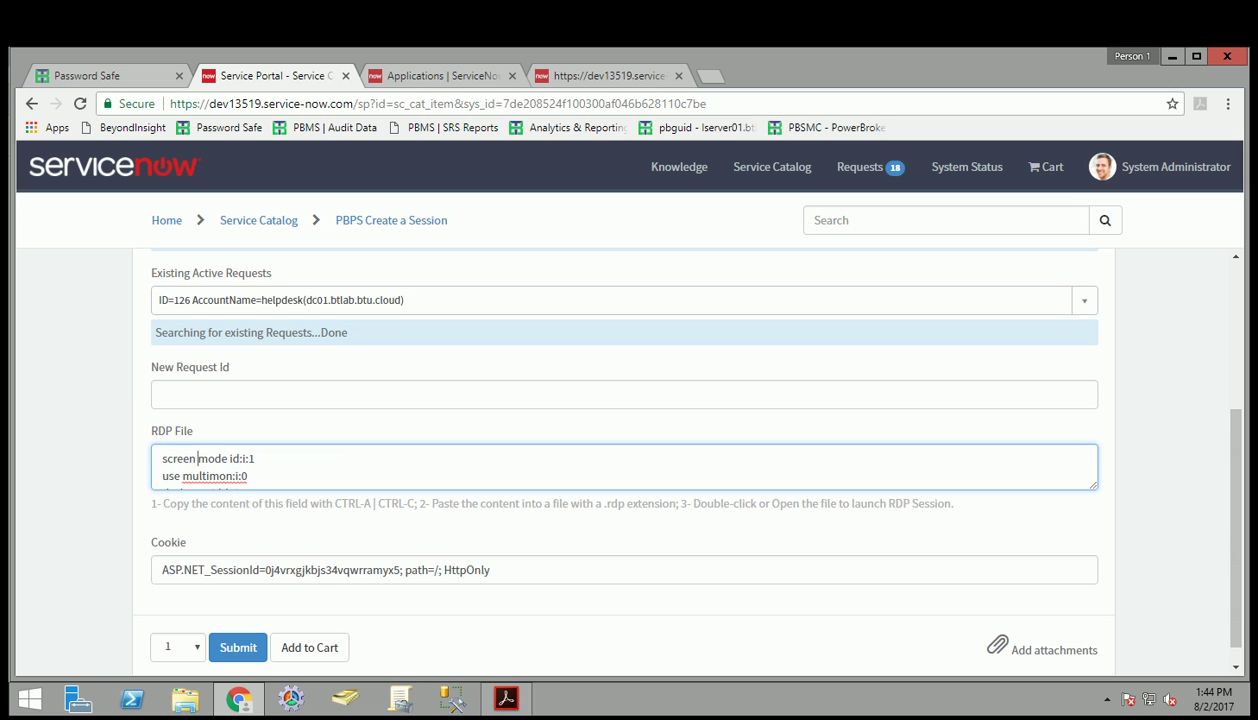
# Create a new request by choosing administrator (app01) as the managed account
pyautogui.scroll(1, 629, 454)
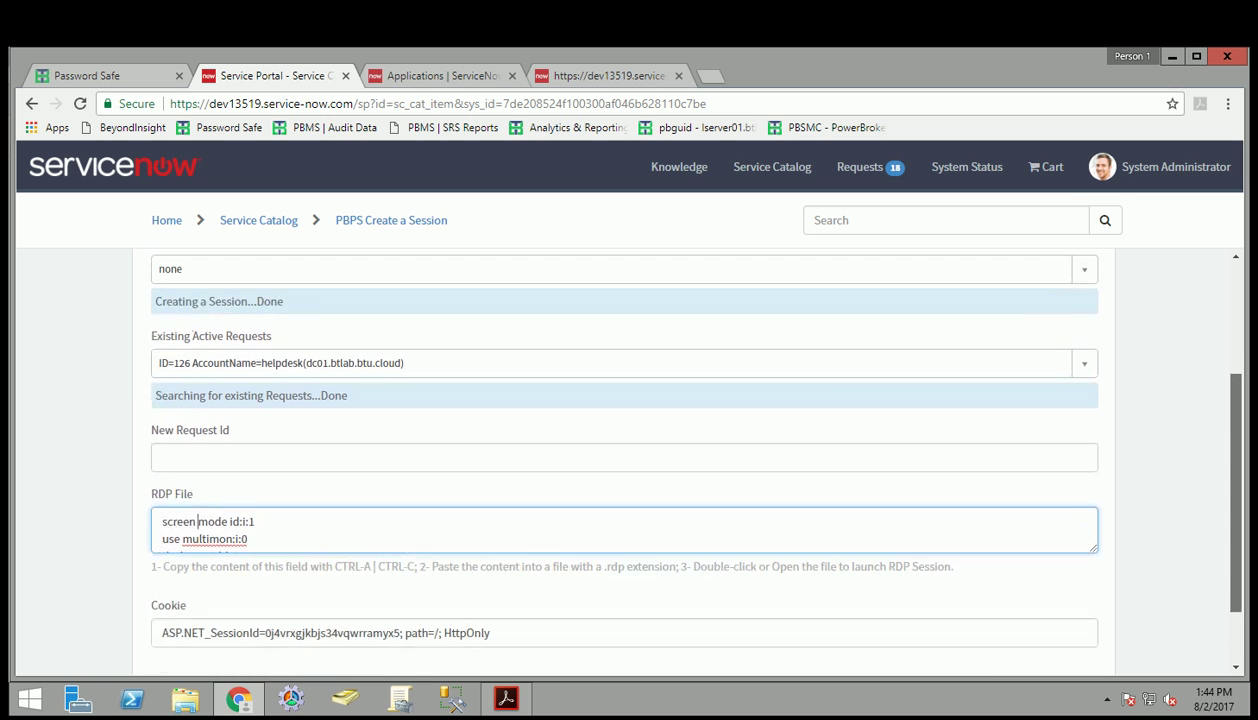
pyautogui.scroll(1, 629, 454)
pyautogui.click(620, 327)
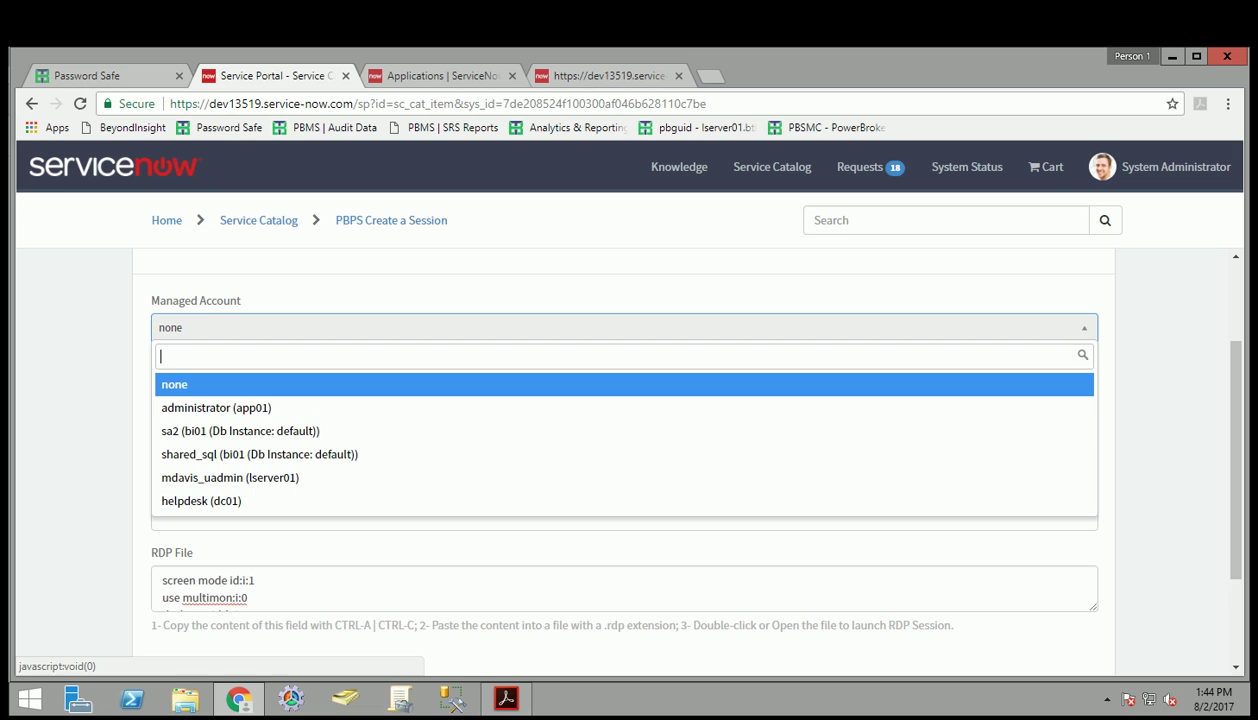
pyautogui.press('Down')
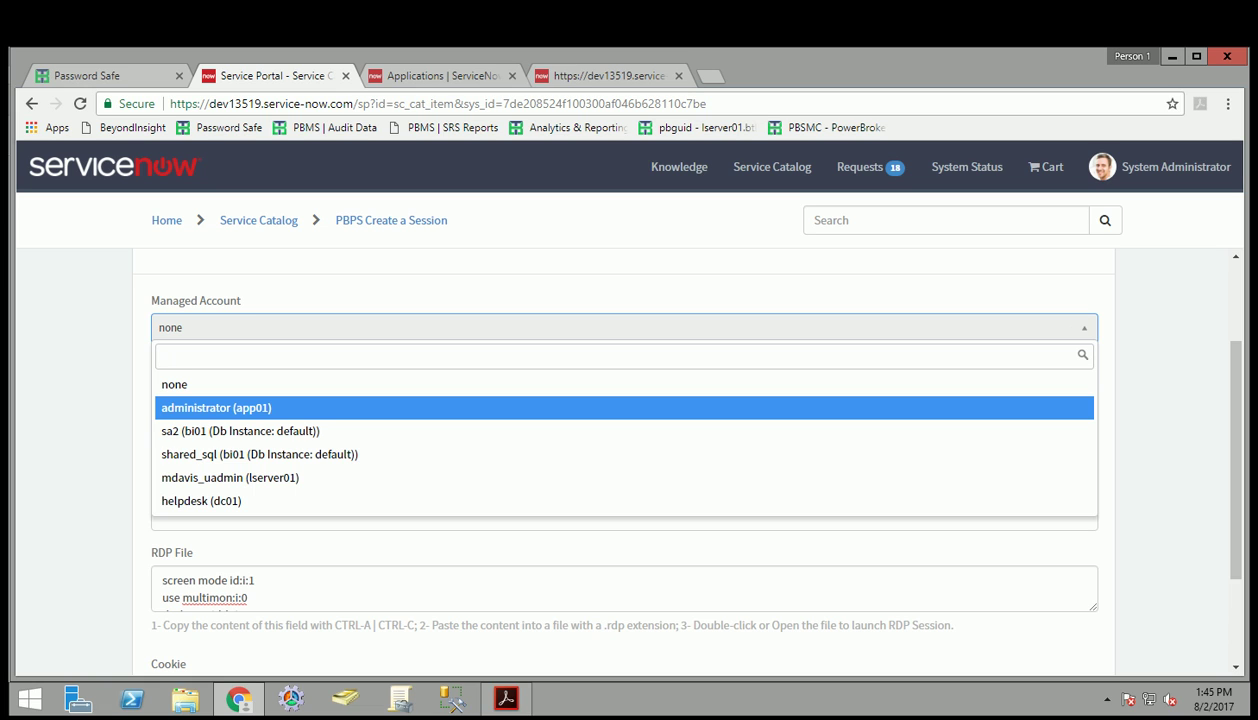
pyautogui.press('Return')
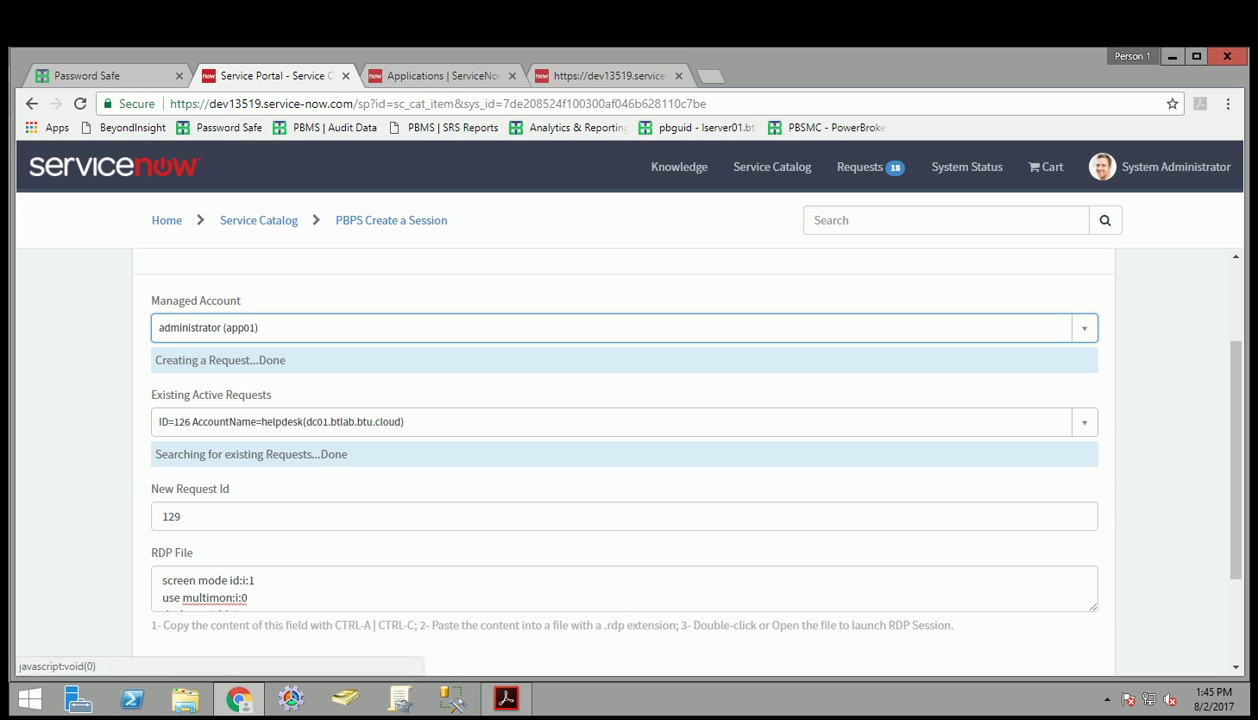
# Create a session from the active request for administrator (app01.btlab.btu.cloud) and check the active requests in Password Safe
pyautogui.click(620, 421)
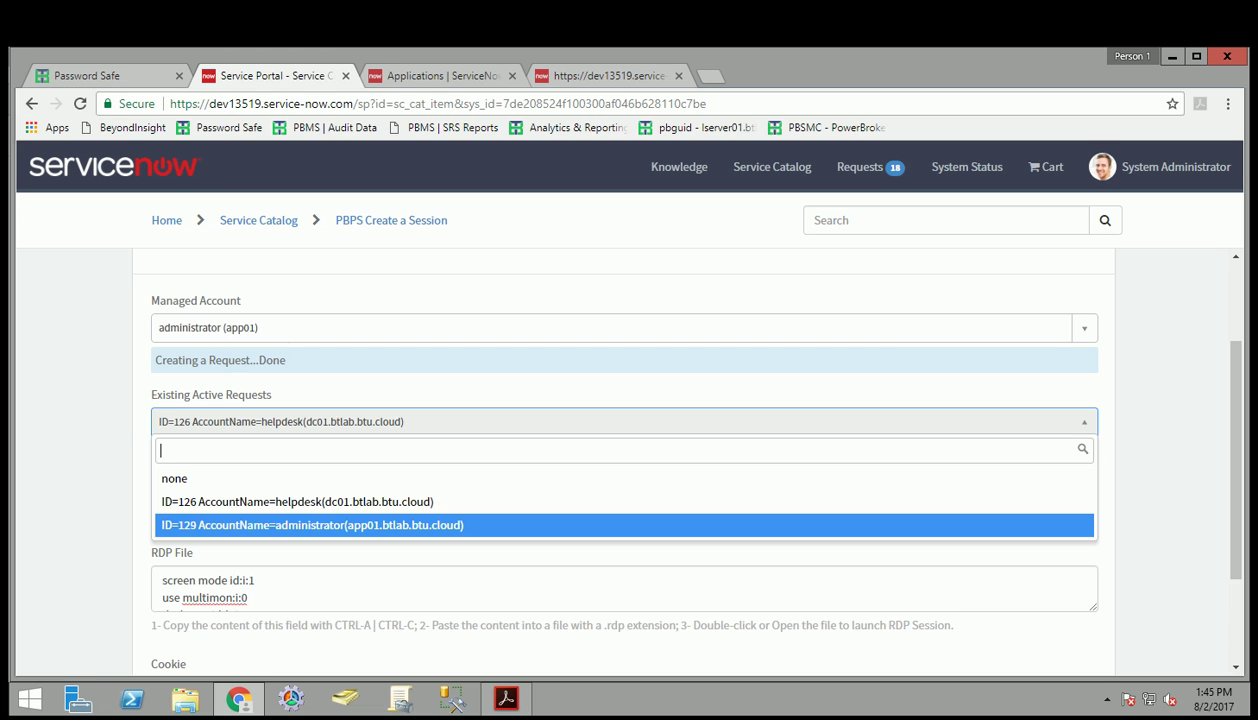
pyautogui.press('Return')
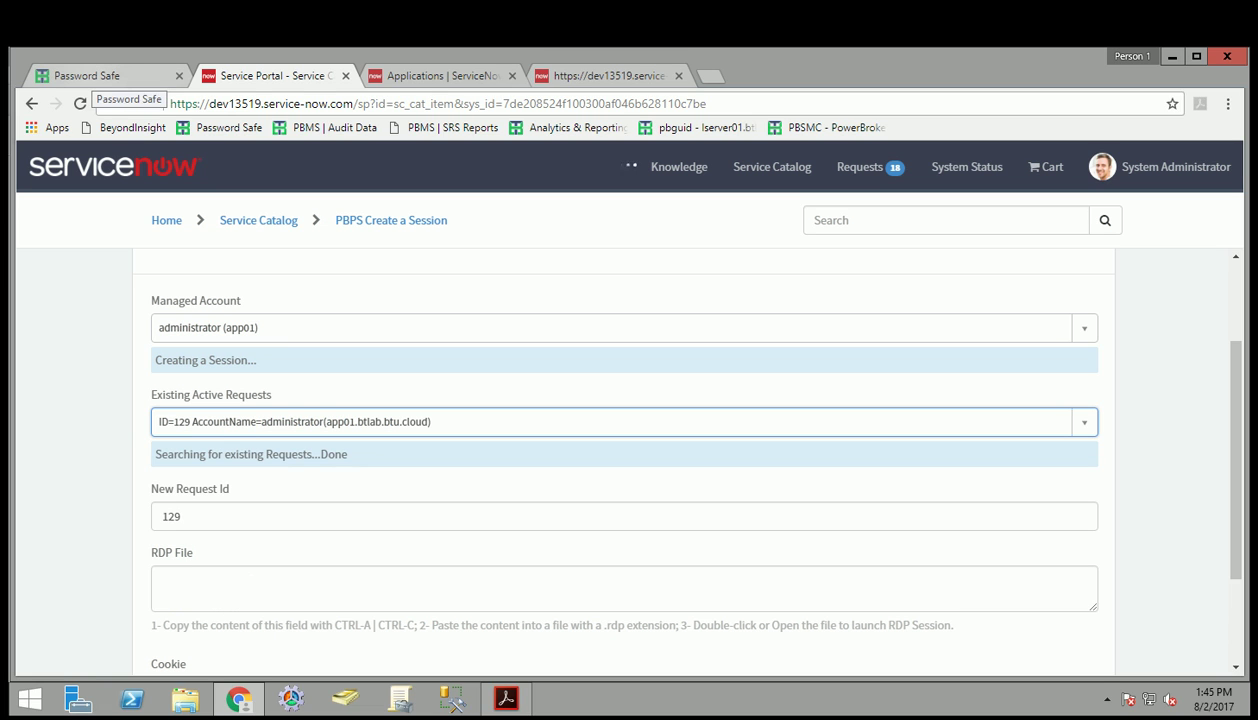
pyautogui.click(95, 76)
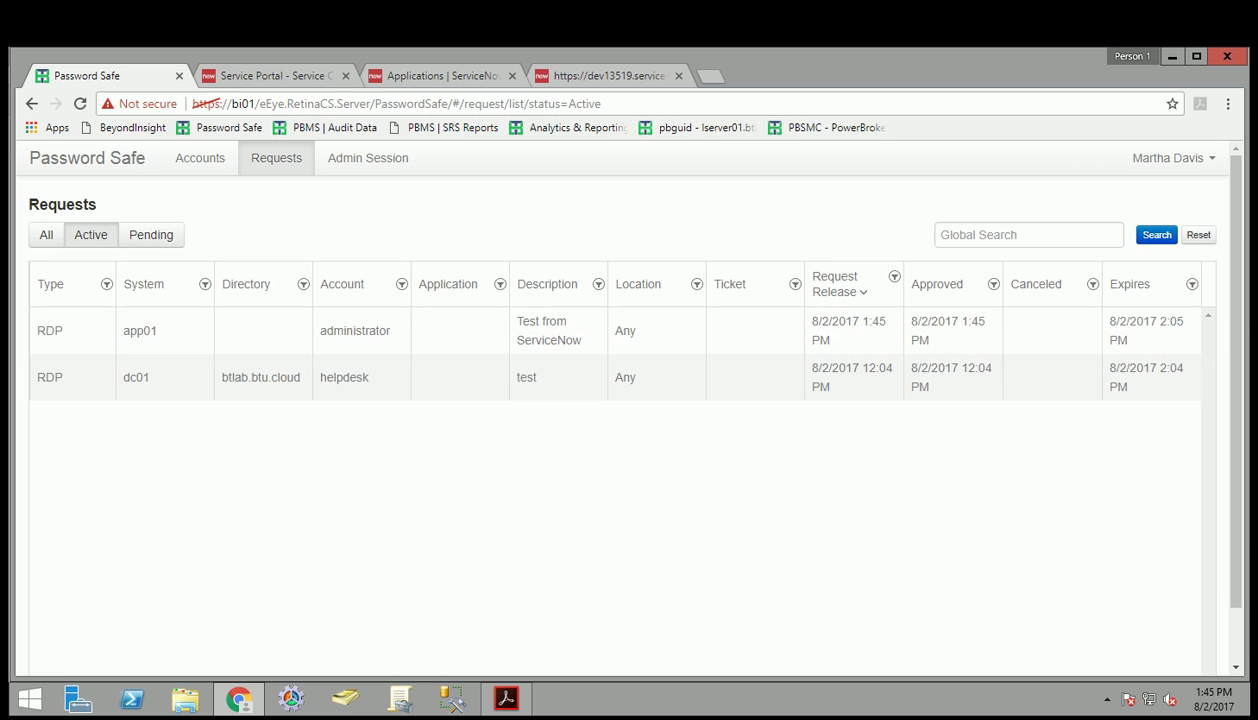
pyautogui.hotkey('ctrl', 'Tab')
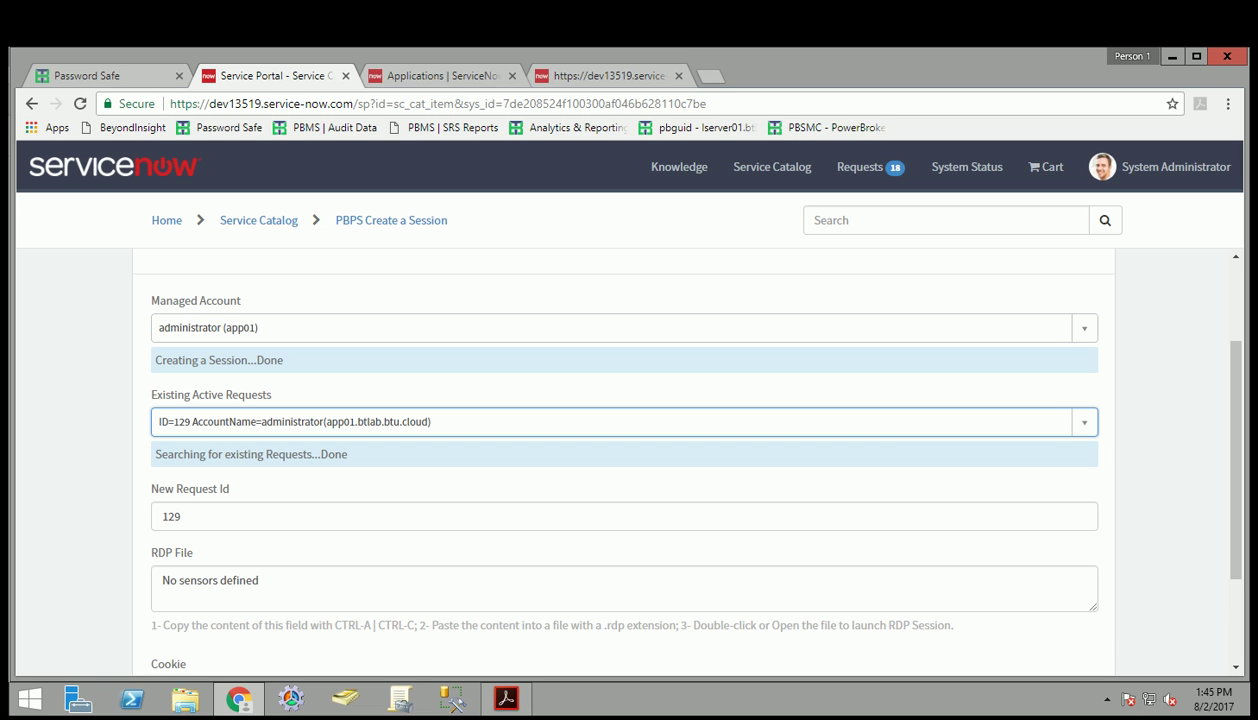
# Switch the Existing Active Requests choice to the helpdesk (dc01.btlab.btu.cloud) request to generate its RDP File content
pyautogui.scroll(-1, 624, 450)
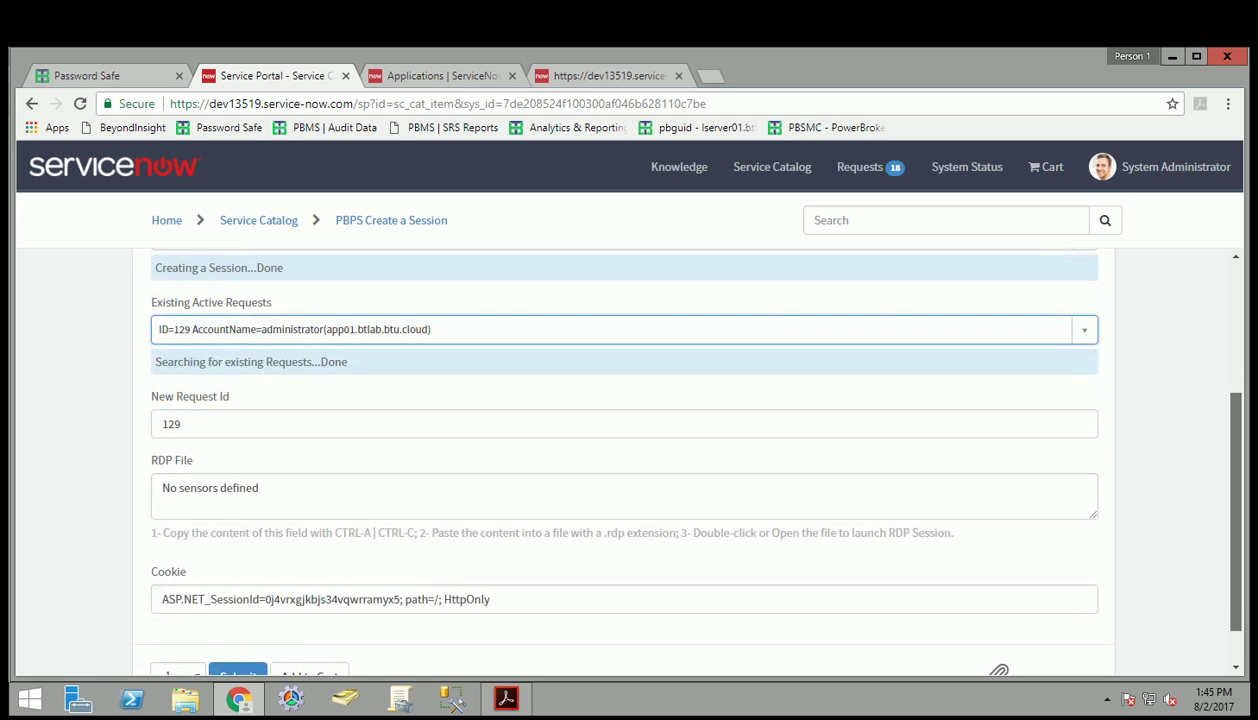
pyautogui.scroll(1, 624, 450)
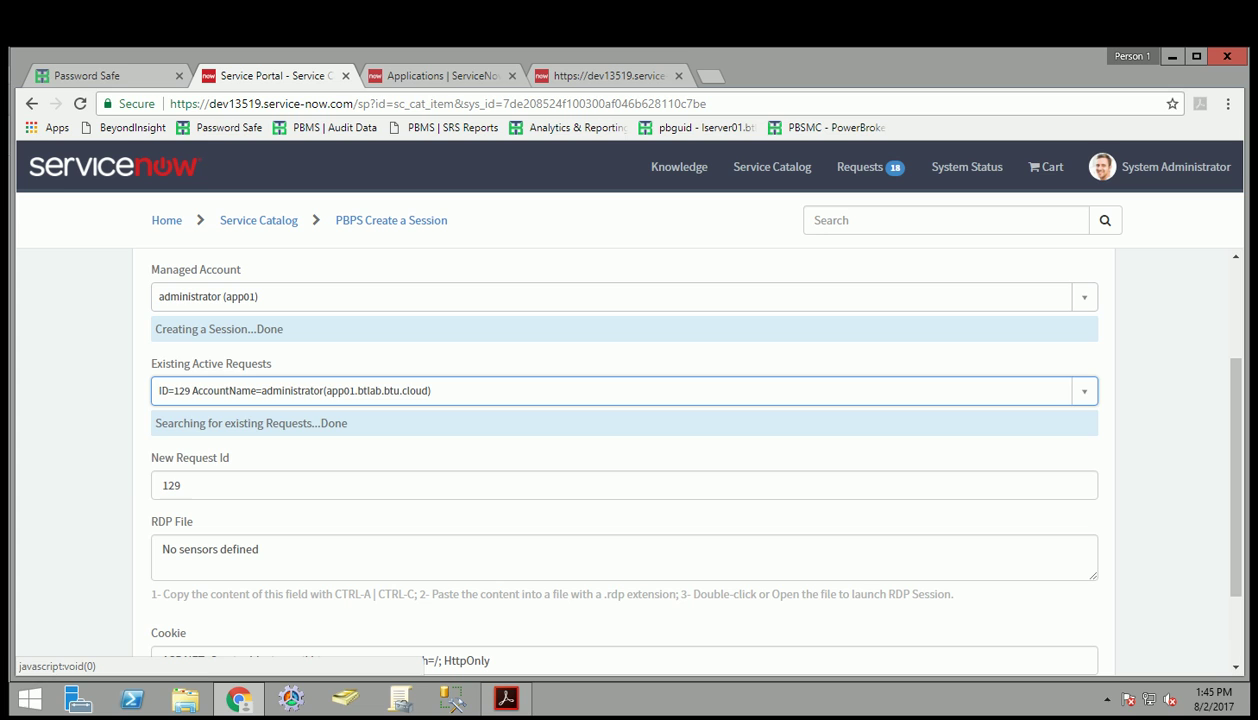
pyautogui.press('Down')
pyautogui.press('Up')
pyautogui.press('Return')
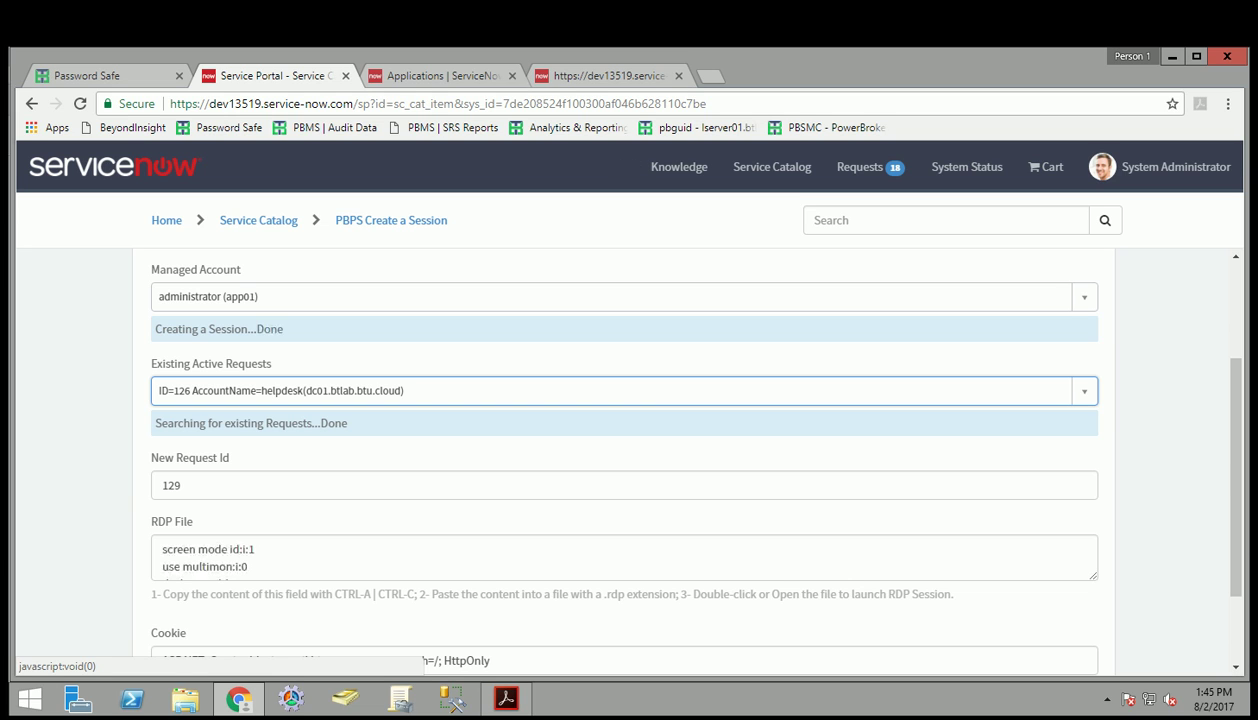
# Switch the Existing Active Requests choice back to administrator (app01.btlab.btu.cloud) to create its session
pyautogui.press('Down')
pyautogui.press('Up')
pyautogui.press('Down')
pyautogui.press('Down')
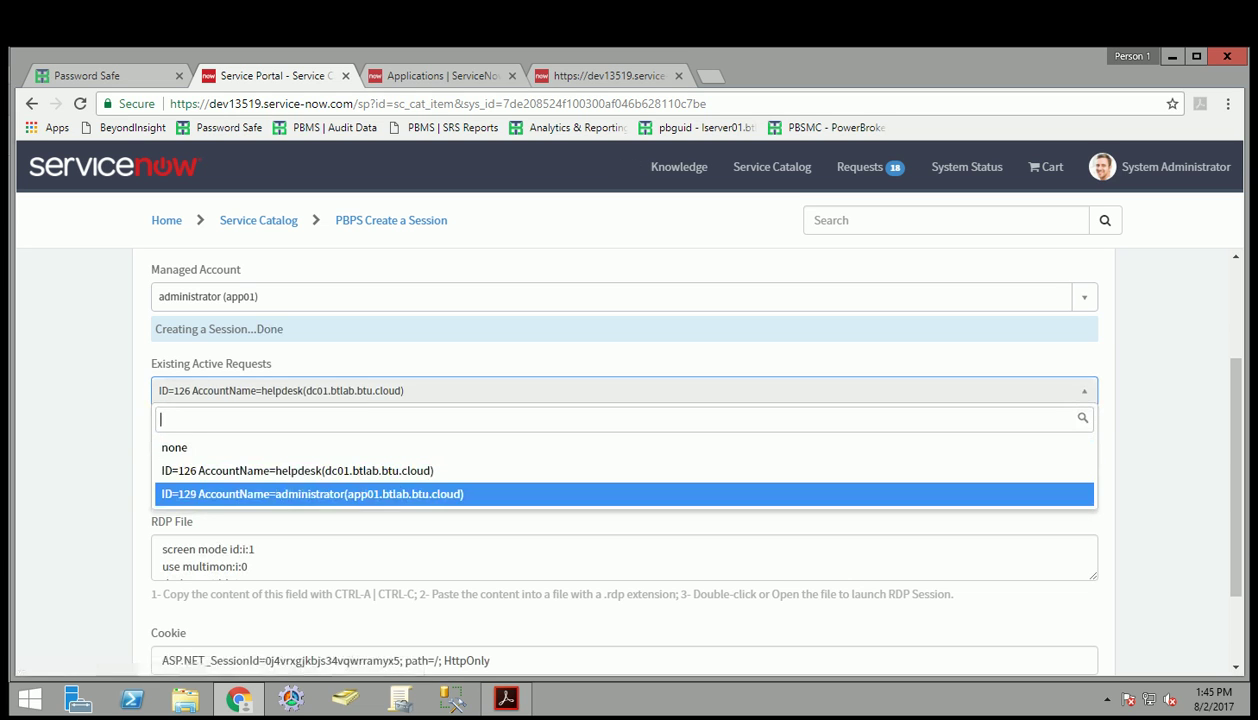
pyautogui.press('Return')
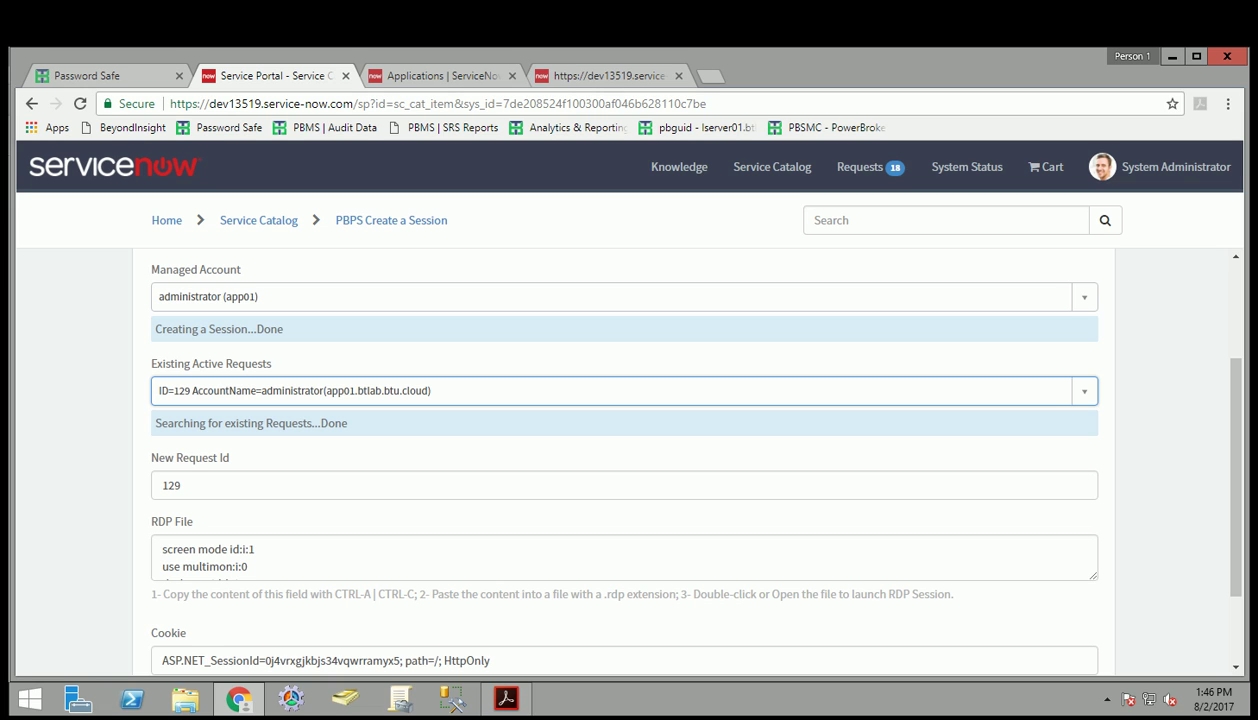
# Copy the entire RDP File content and go to the Windows desktop
pyautogui.click(160, 549)
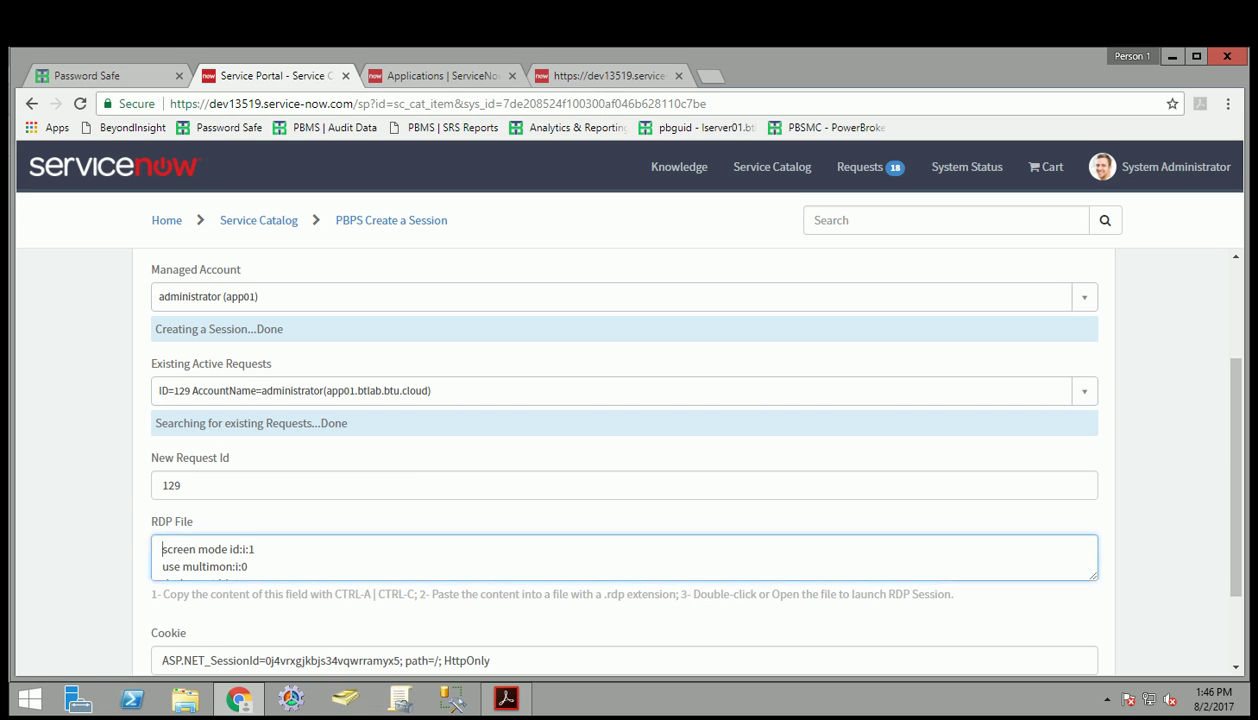
pyautogui.hotkey('ctrl', 'a')
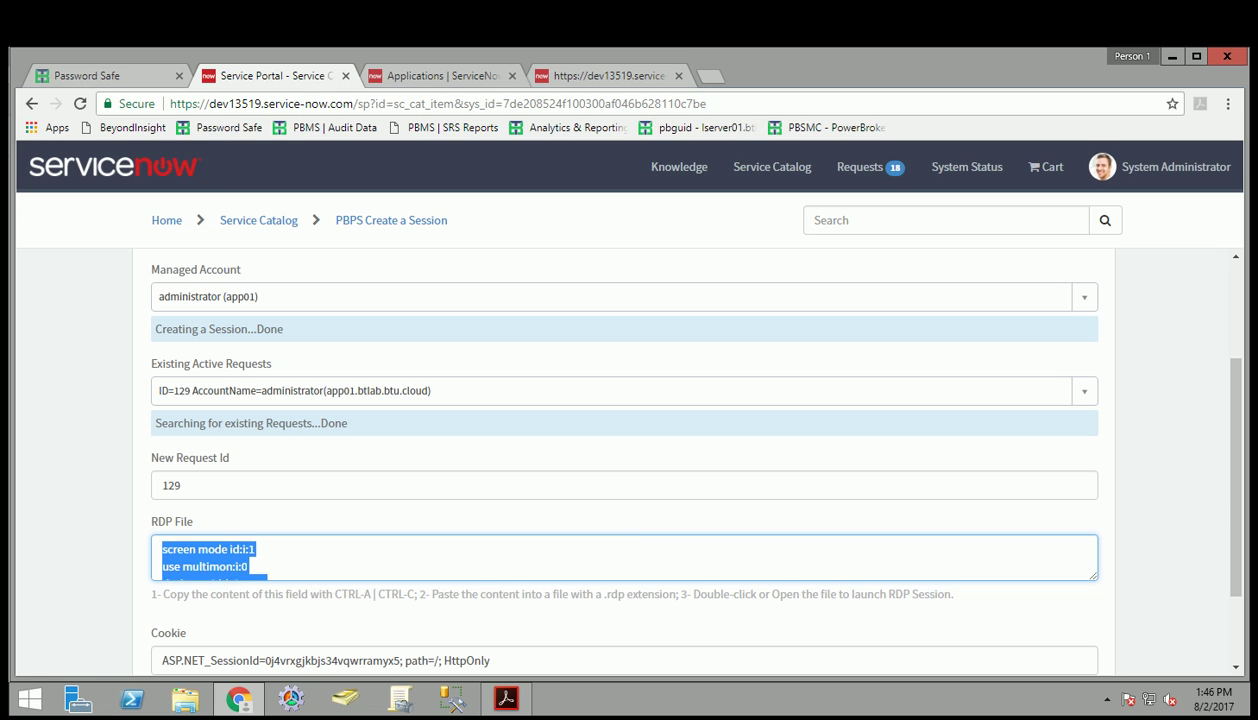
pyautogui.moveTo(1215, 655)
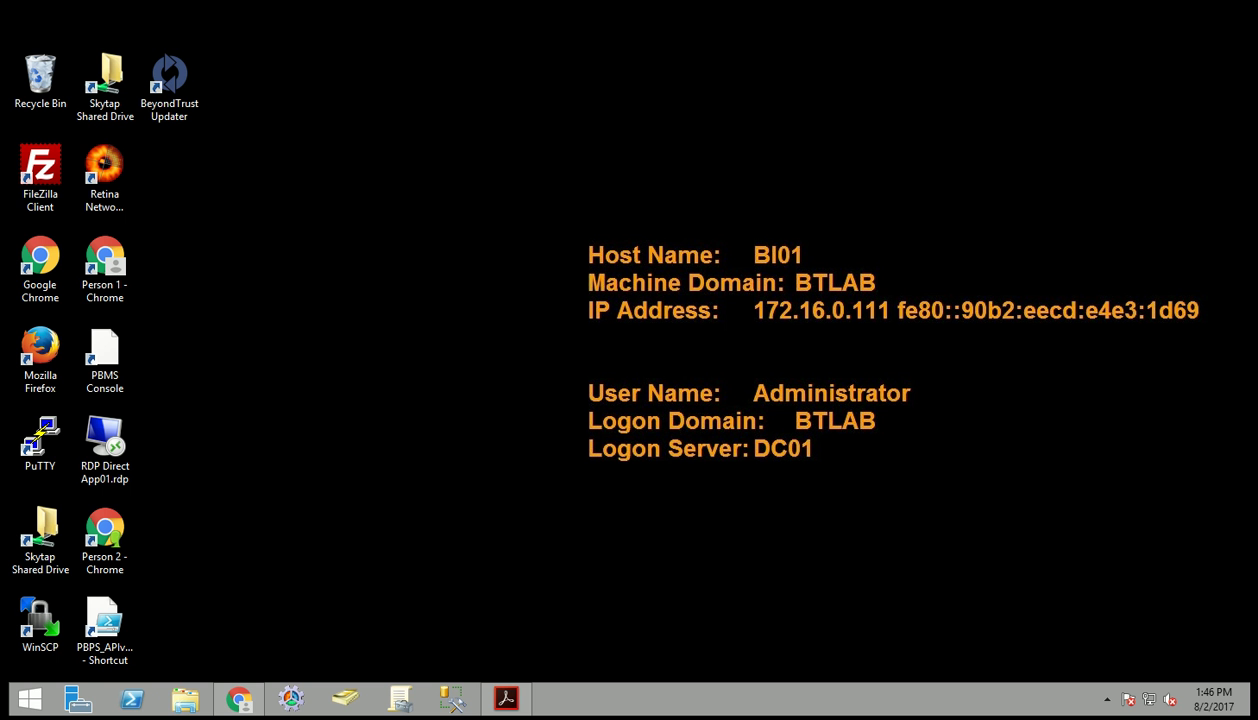
# Create a new text document on the desktop named MyRDPSession.rdp, accepting the file extension change
pyautogui.rightClick(326, 231)
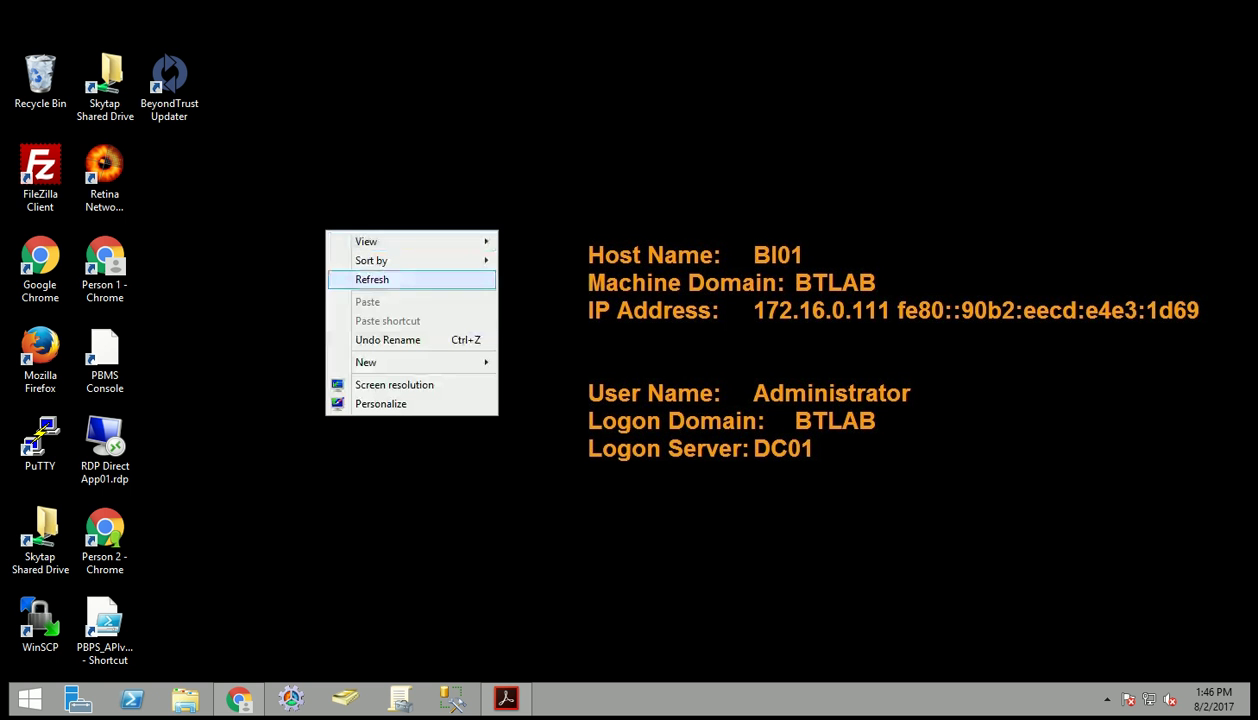
pyautogui.moveTo(420, 362)
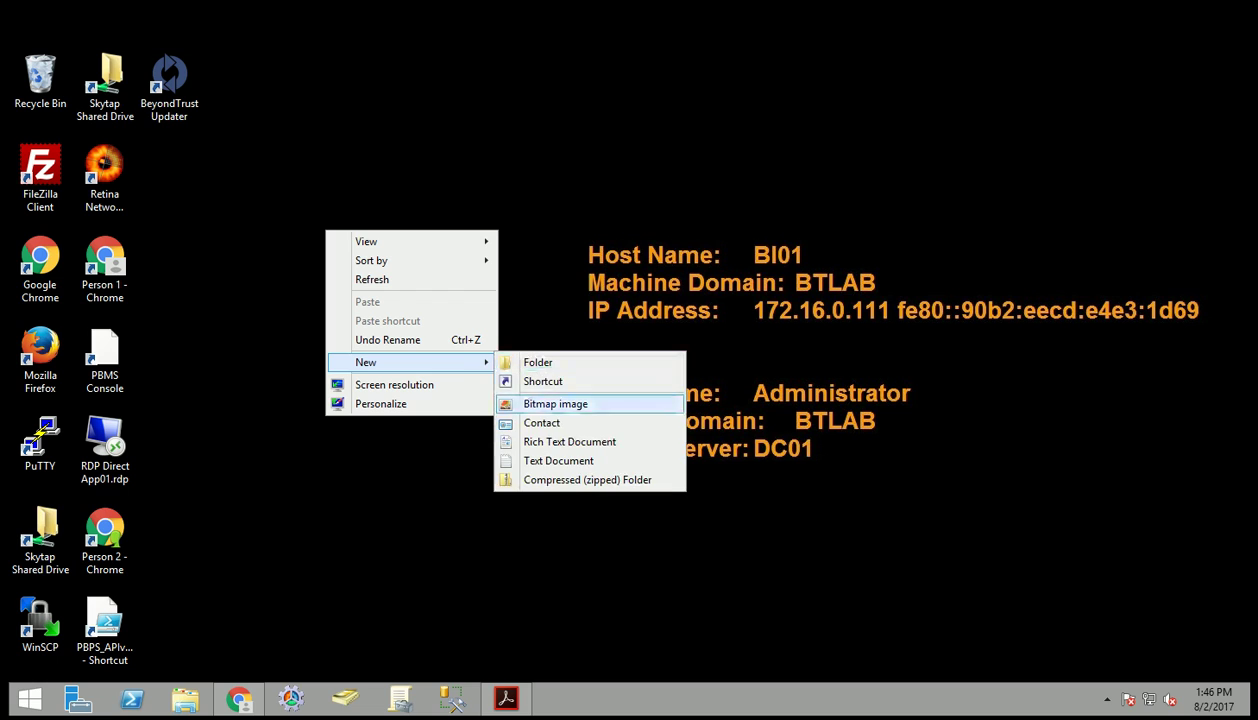
pyautogui.click(558, 460)
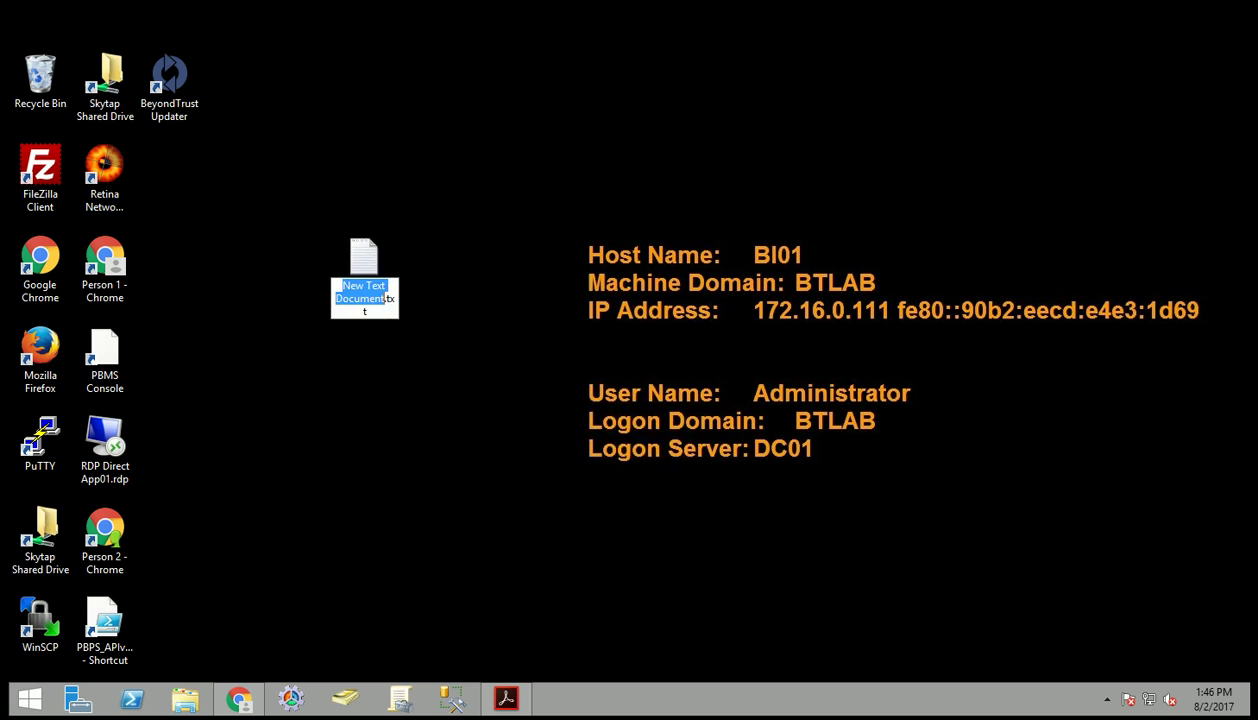
pyautogui.write('MyR')
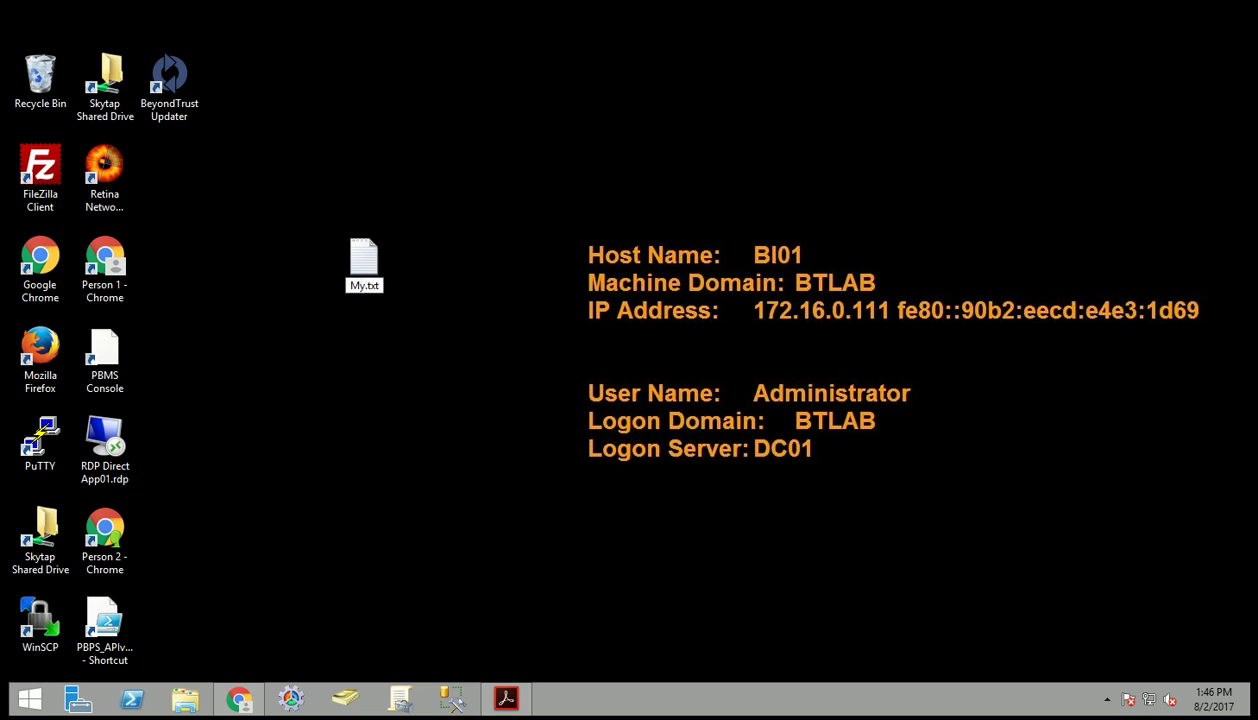
pyautogui.write('DPSession')
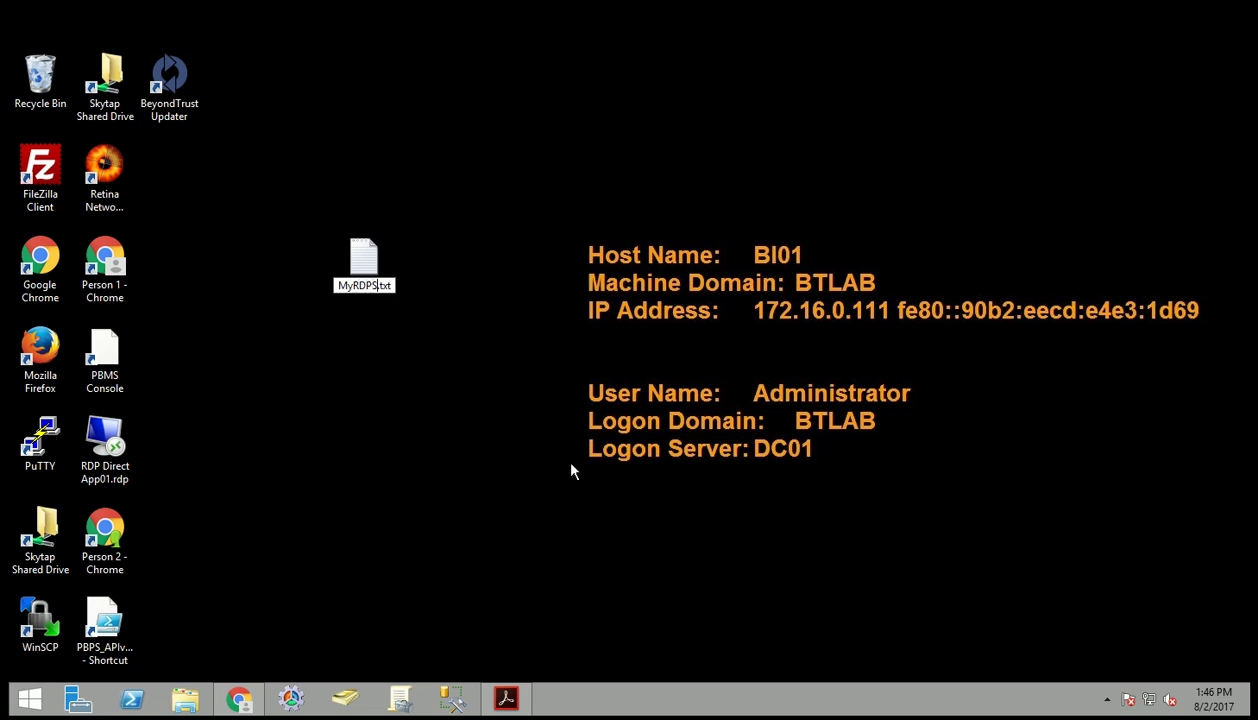
pyautogui.press('End')
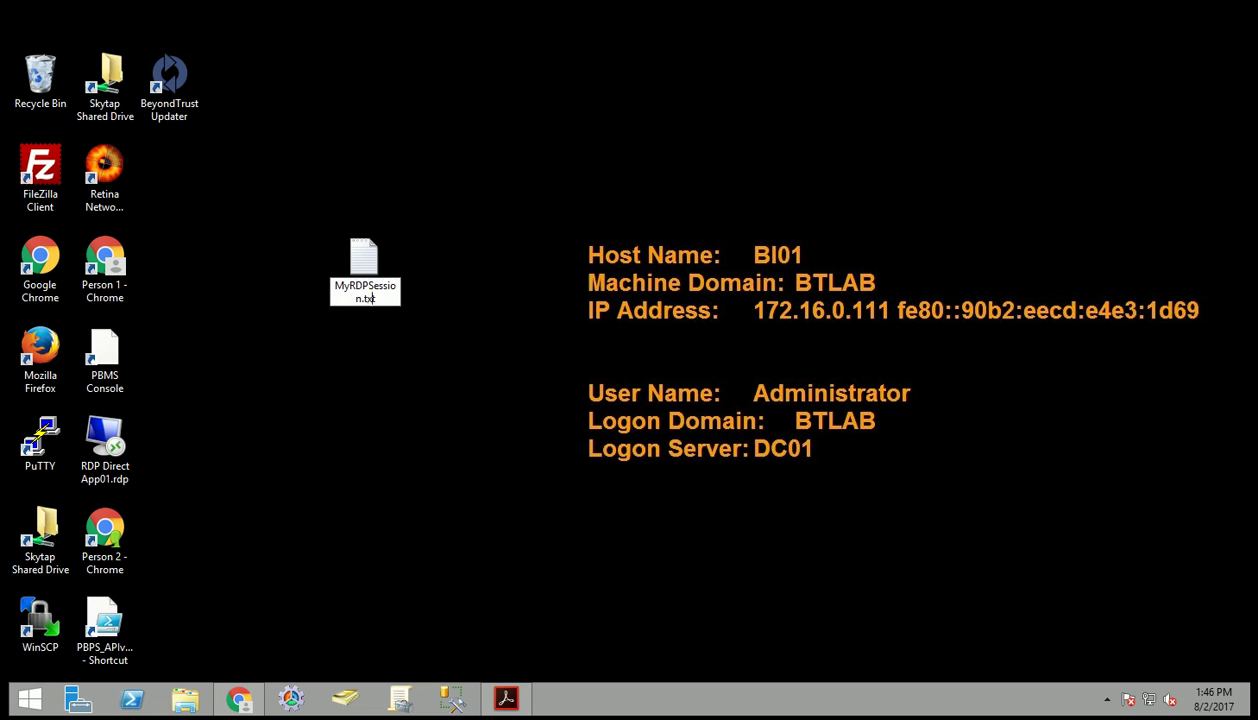
pyautogui.press('BackSpace')
pyautogui.press('BackSpace')
pyautogui.press('BackSpace')
pyautogui.write('rdp')
pyautogui.press('Return')
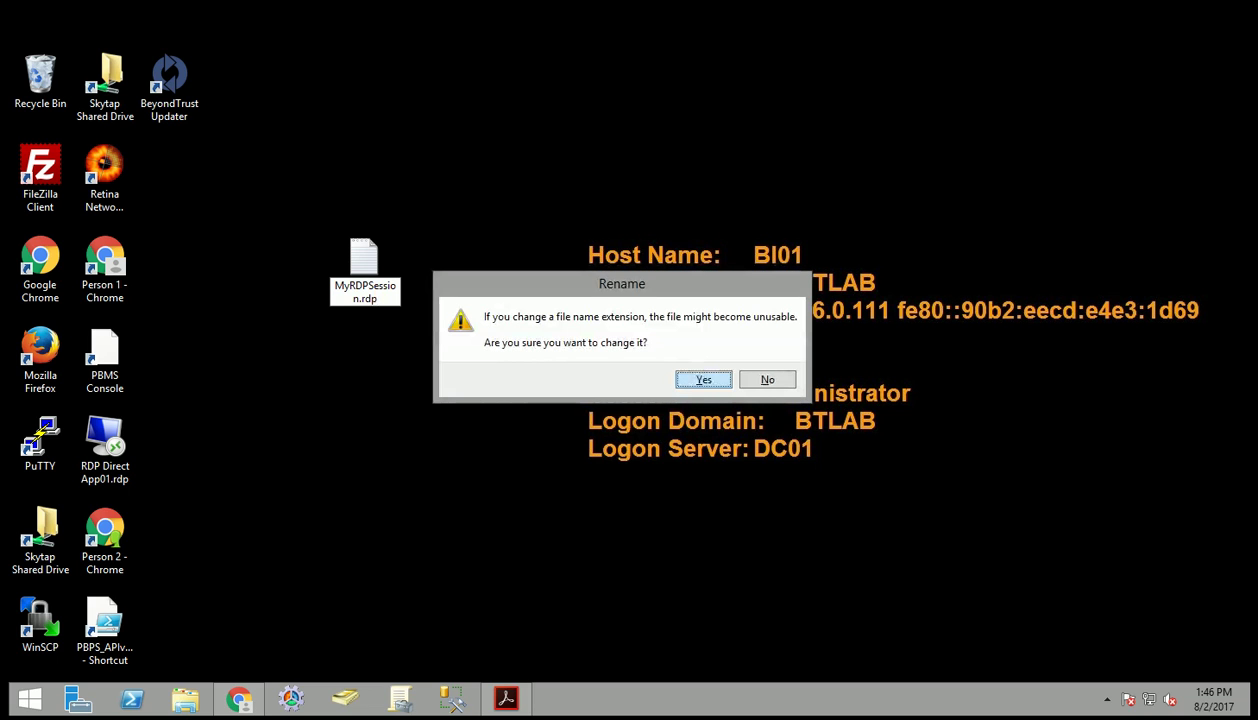
pyautogui.press('Return')
# Open MyRDPSession.rdp in Notepad++, paste the copied RDP content into it, then save and close the file
pyautogui.rightClick(367, 263)
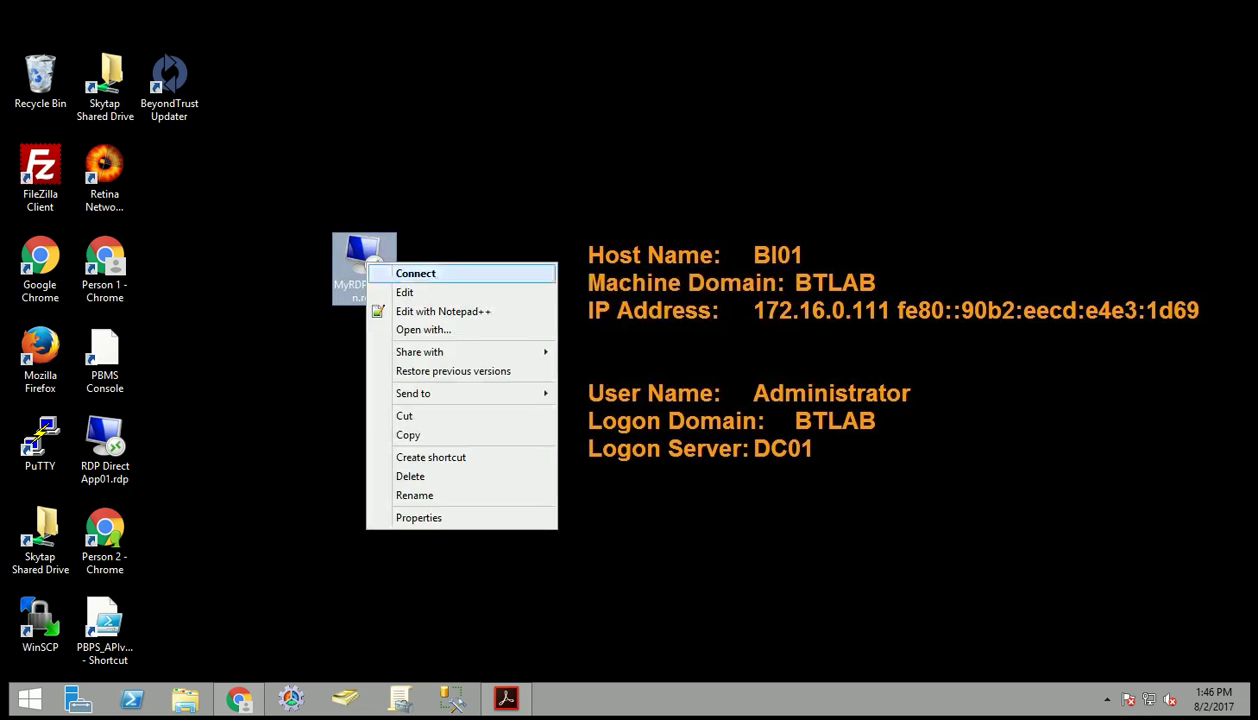
pyautogui.click(443, 311)
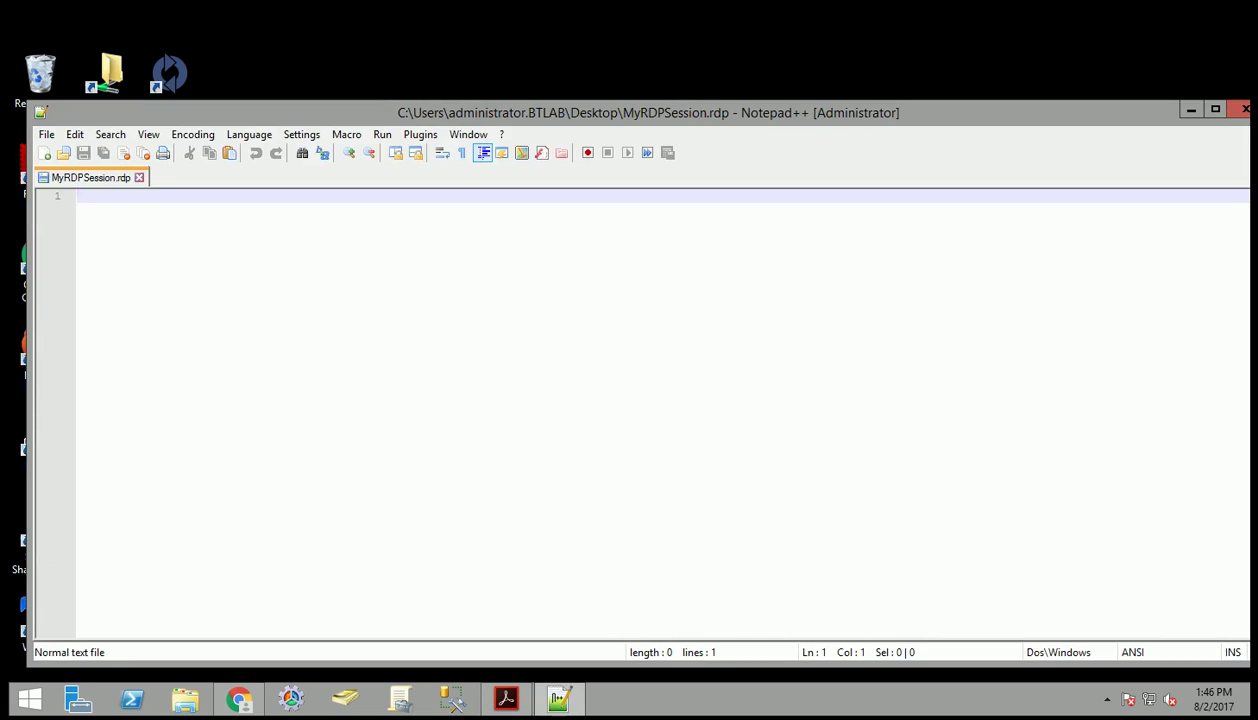
pyautogui.hotkey('ctrl', 'v')
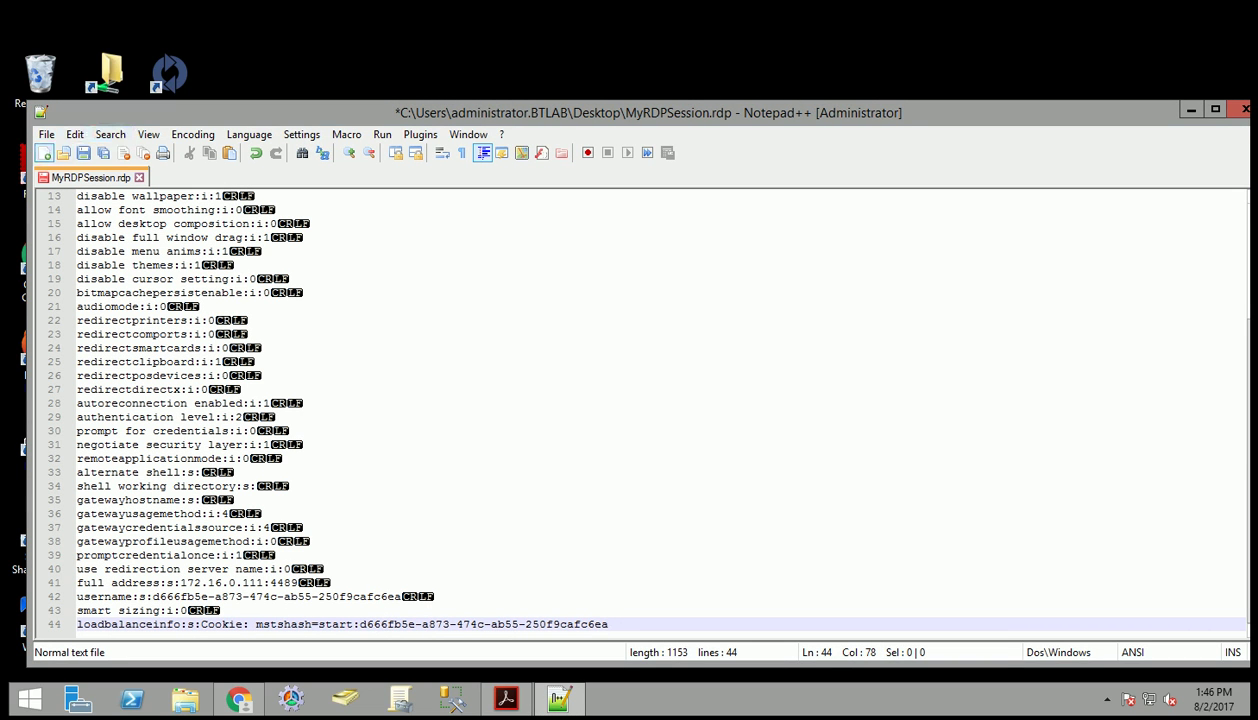
pyautogui.click(84, 153)
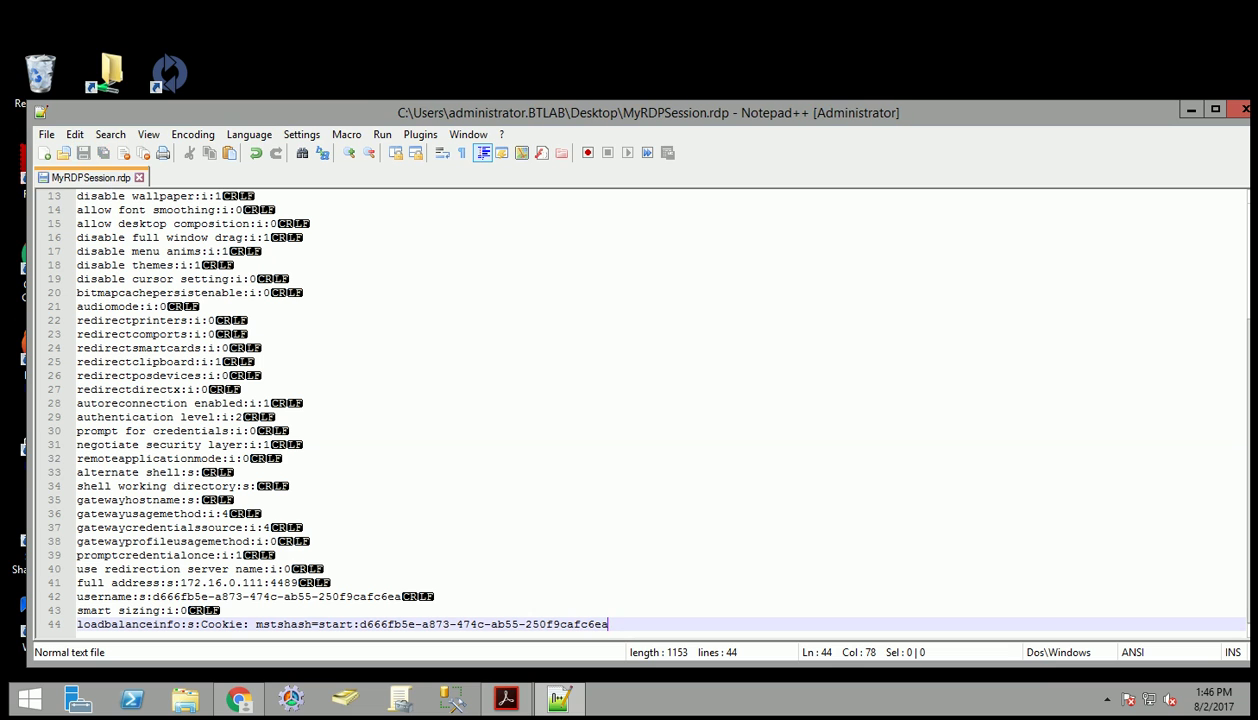
pyautogui.click(1245, 109)
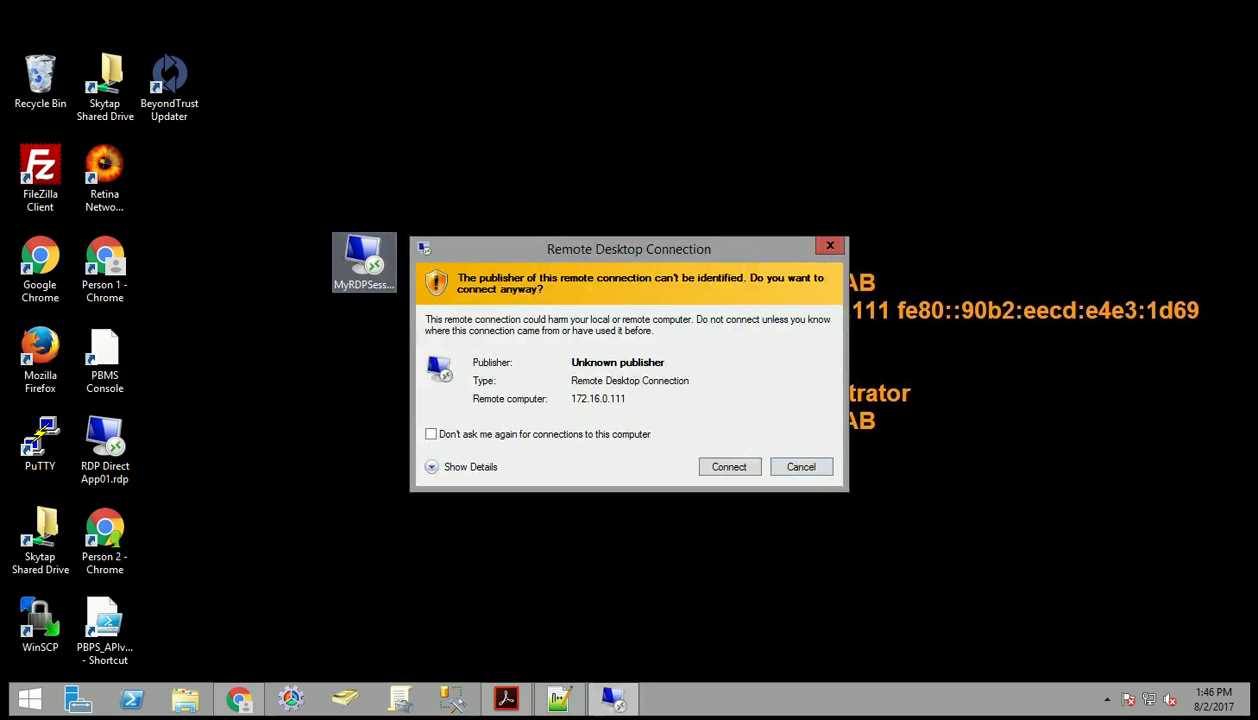
# Connect to the remote session from MyRDPSession.rdp, accepting the publisher and identity warnings, and maximize the session window
pyautogui.press('Return')
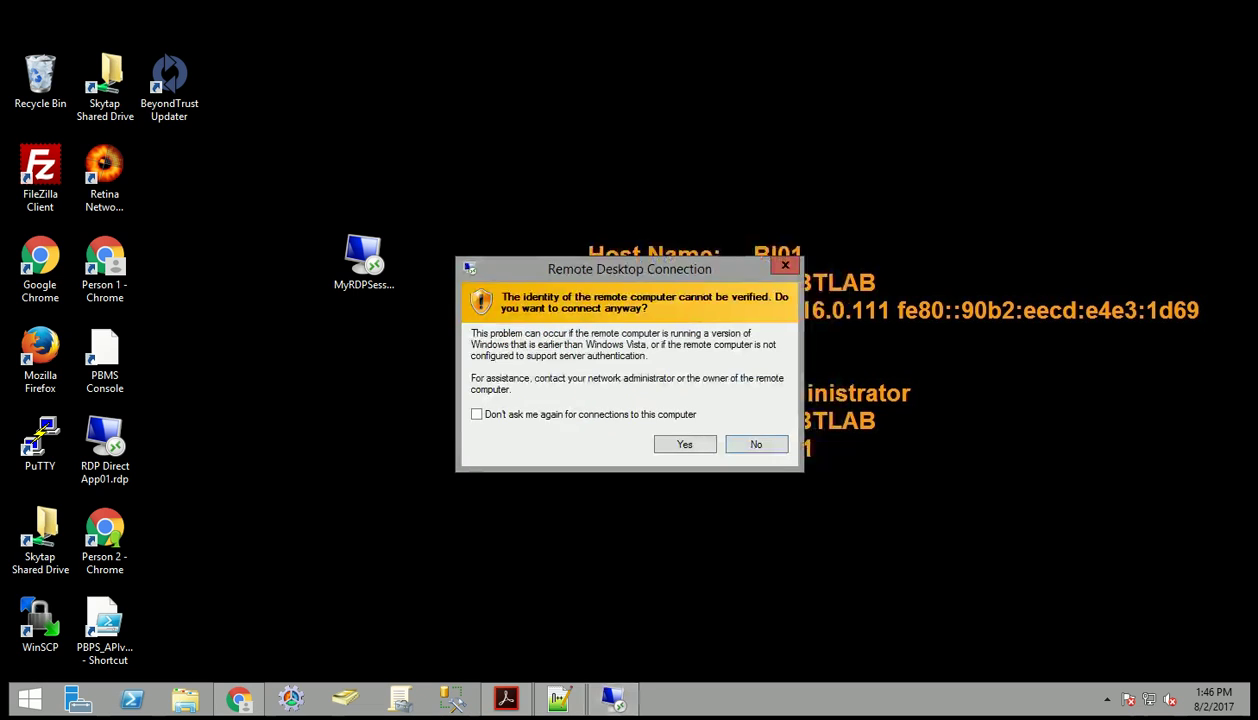
pyautogui.press('Return')
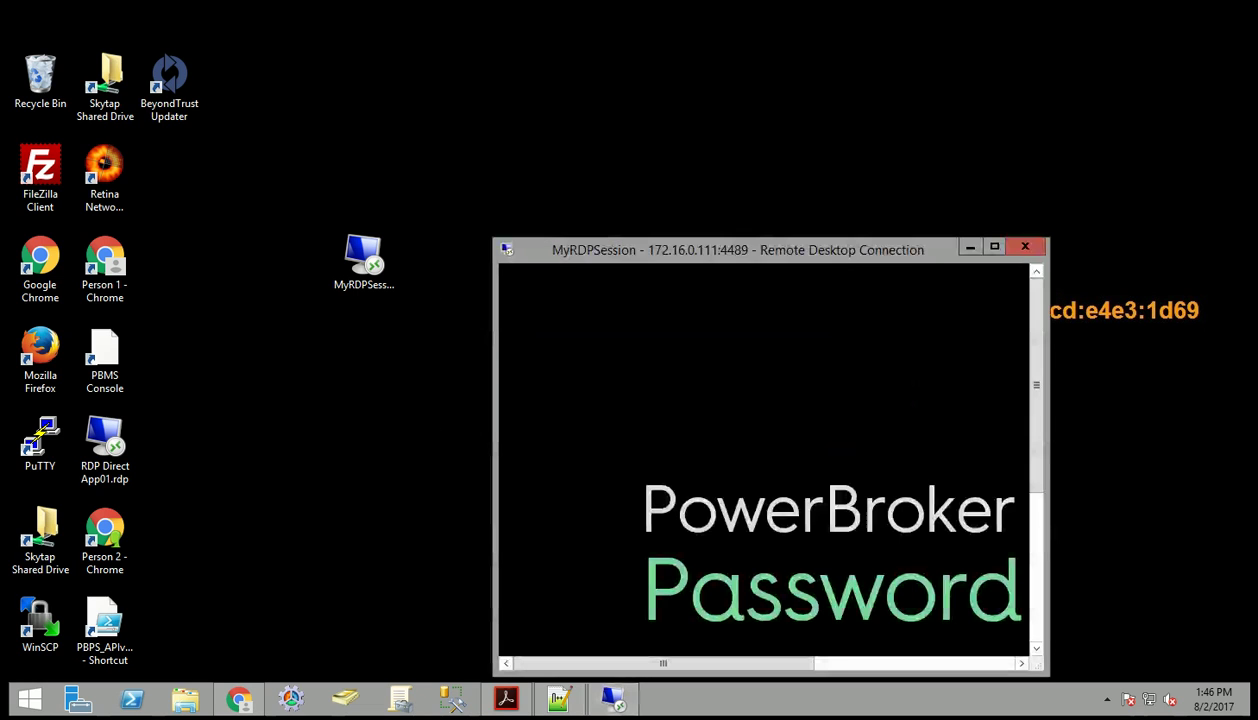
pyautogui.moveTo(733, 258); pyautogui.dragTo(522, 146)
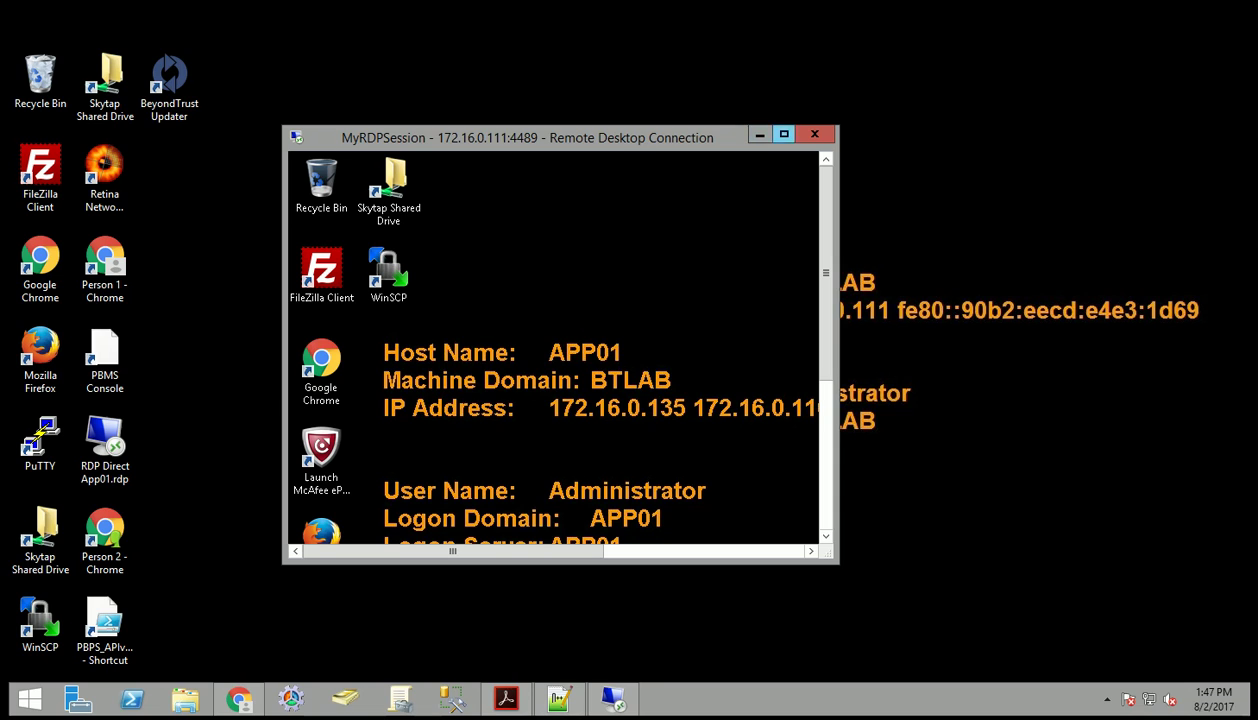
pyautogui.click(784, 134)
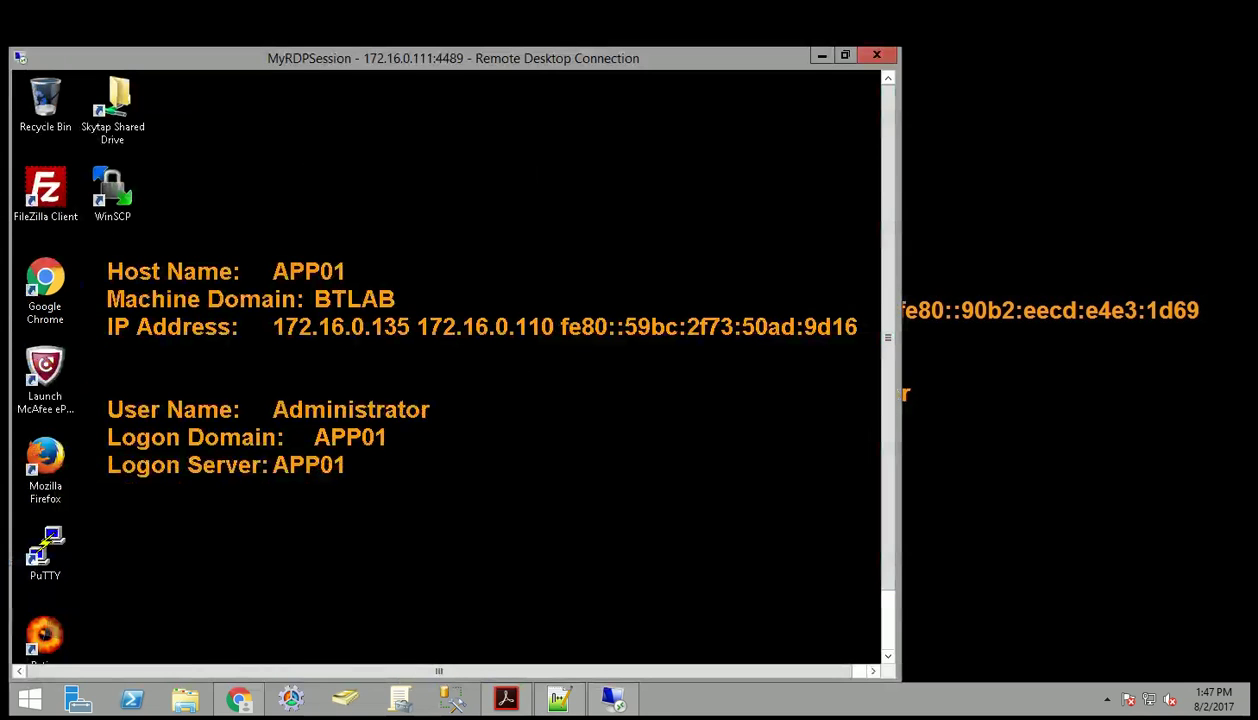
# Sign out of the remote Windows session on APP01
pyautogui.moveTo(887, 337); pyautogui.dragTo(887, 396)
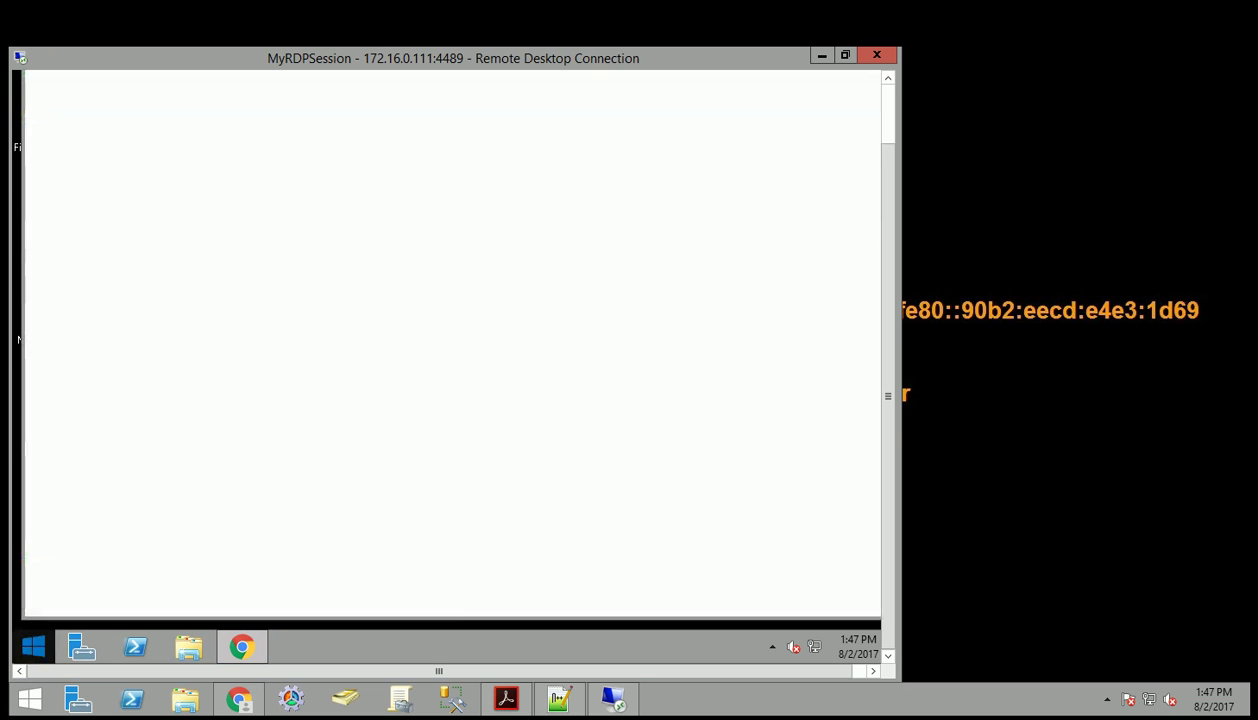
pyautogui.rightClick(33, 646)
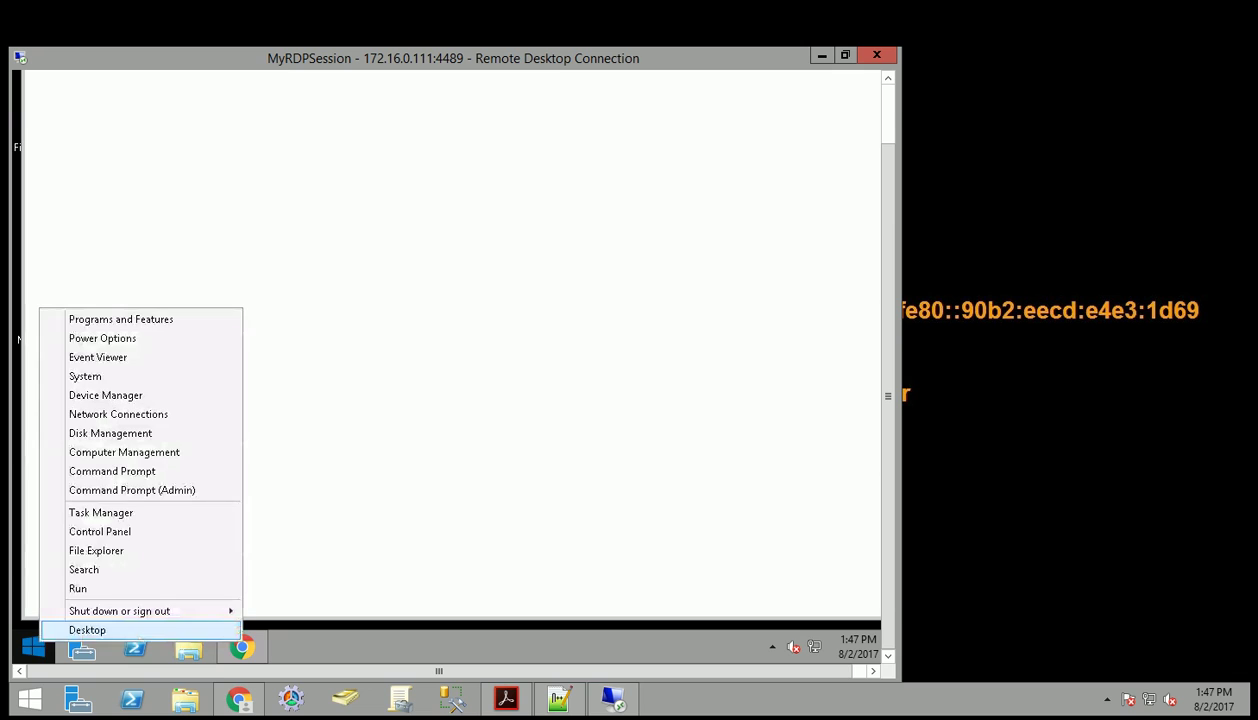
pyautogui.moveTo(150, 611)
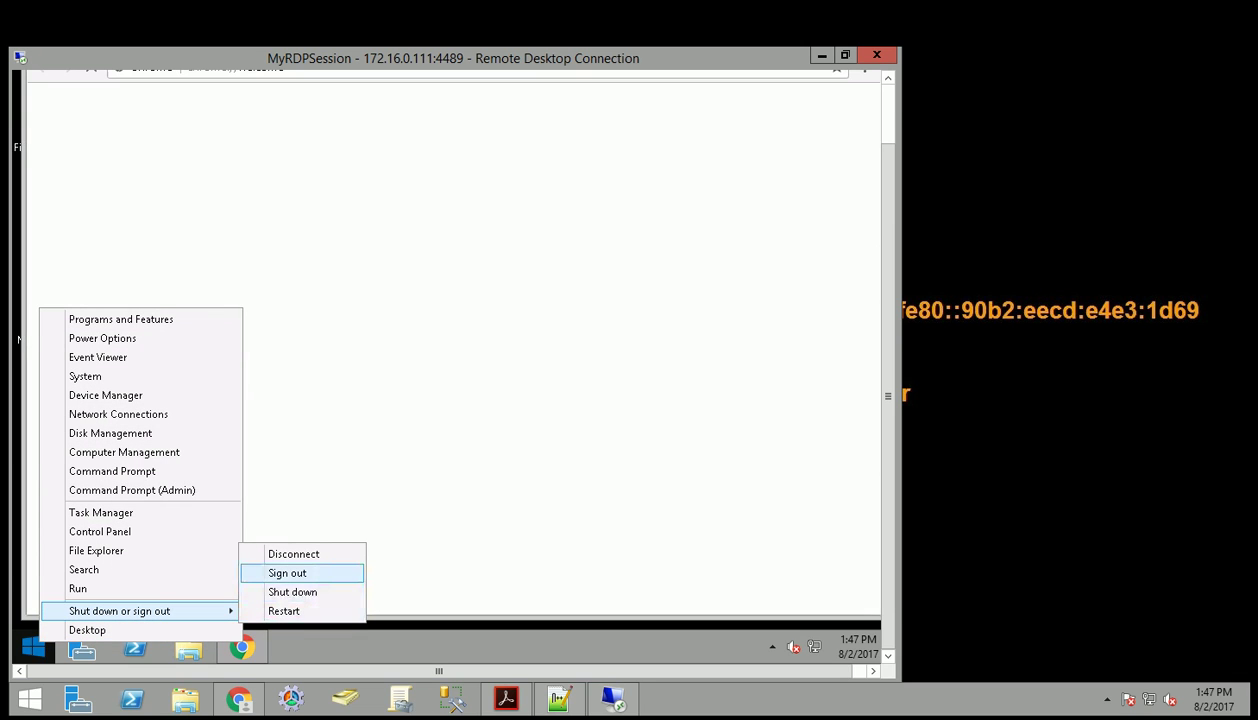
pyautogui.click(287, 573)
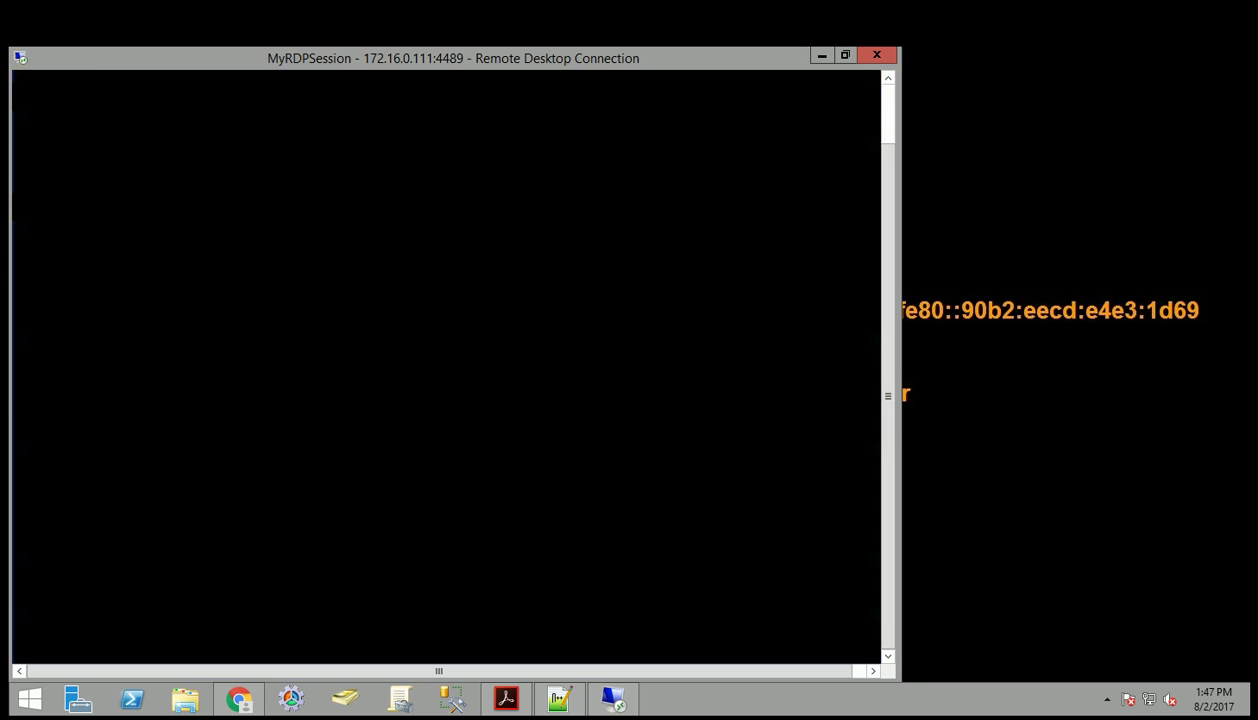
# Switch to ServiceNow Studio in Chrome and review the variables defined for the PBPS Create a Session catalog item
pyautogui.click(238, 699)
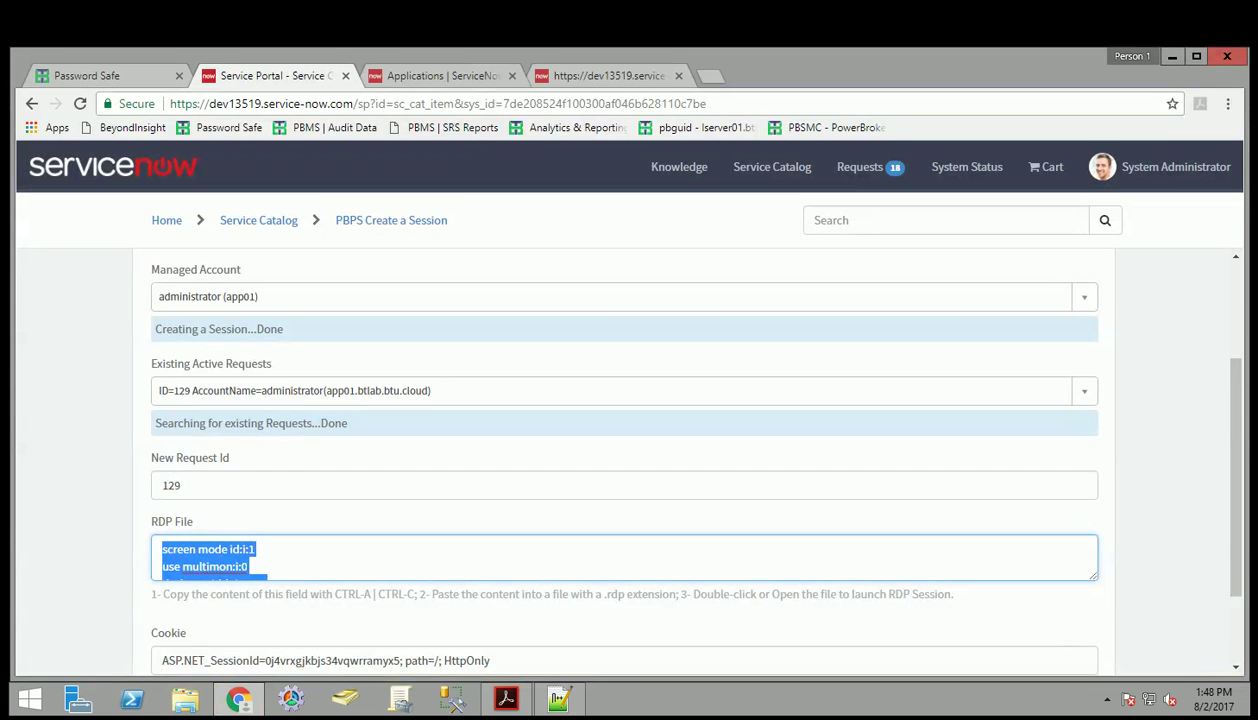
pyautogui.click(600, 75)
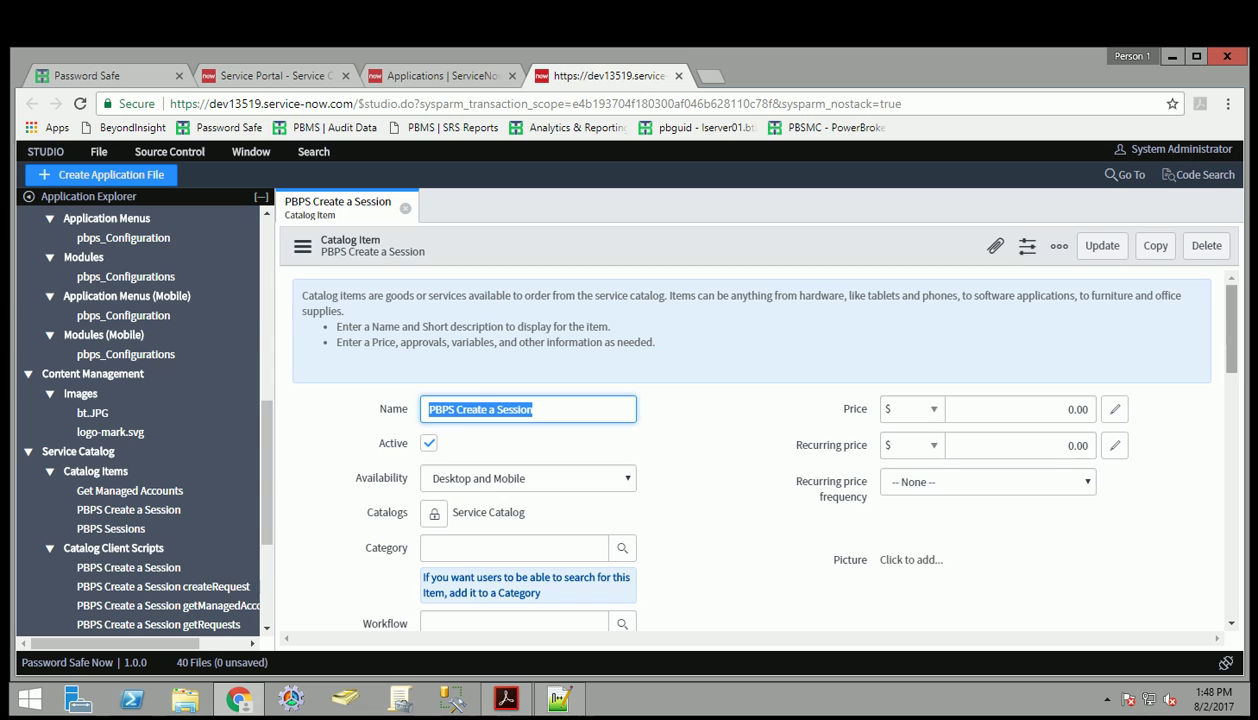
pyautogui.scroll(-1, 750, 450)
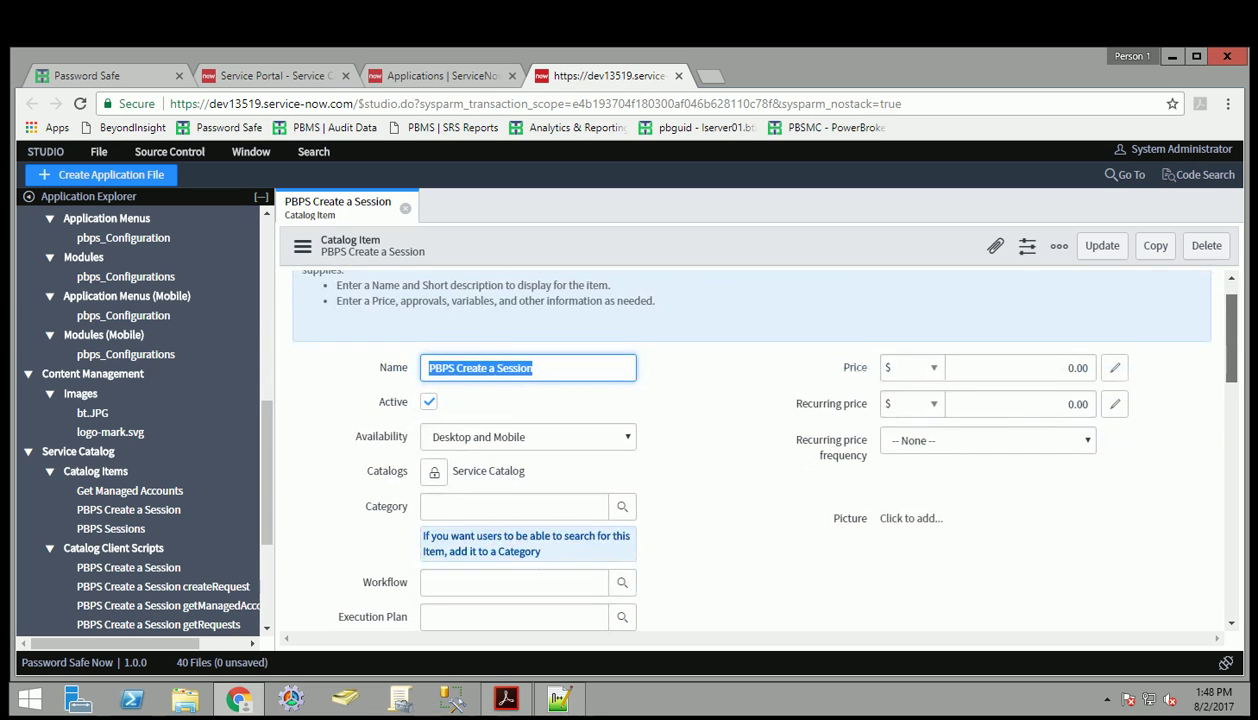
pyautogui.scroll(-1, 750, 450)
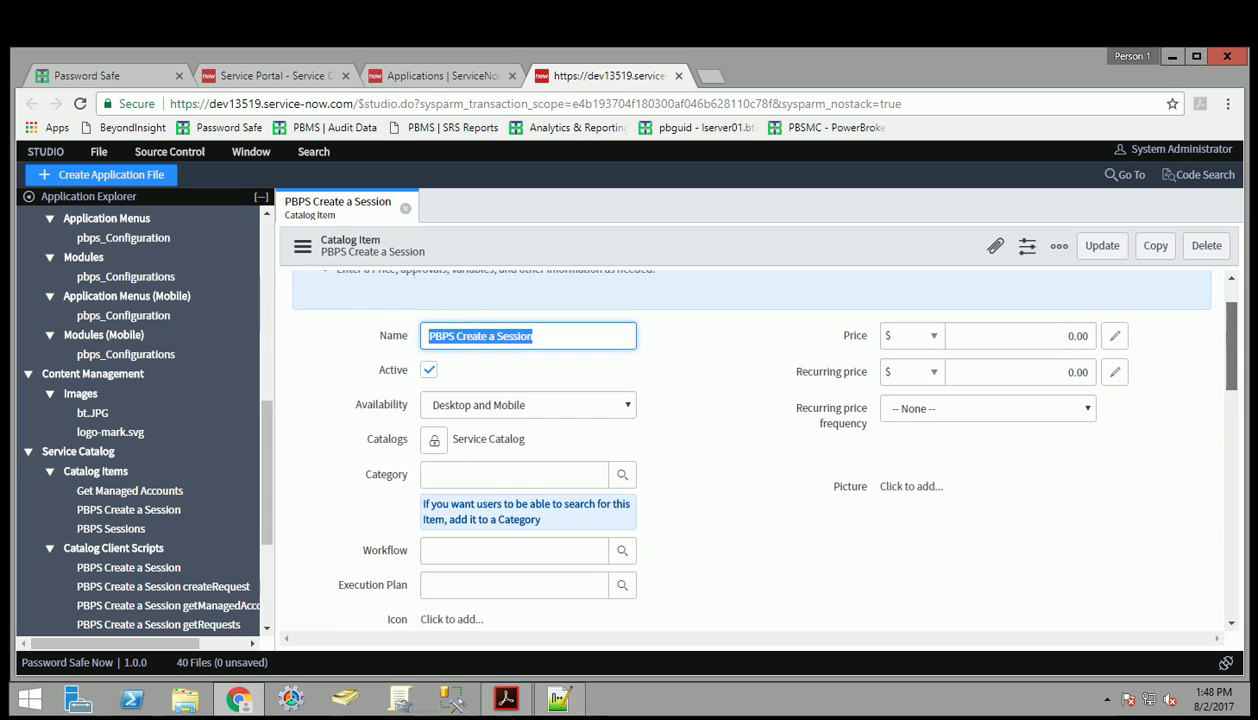
pyautogui.scroll(-3, 750, 450)
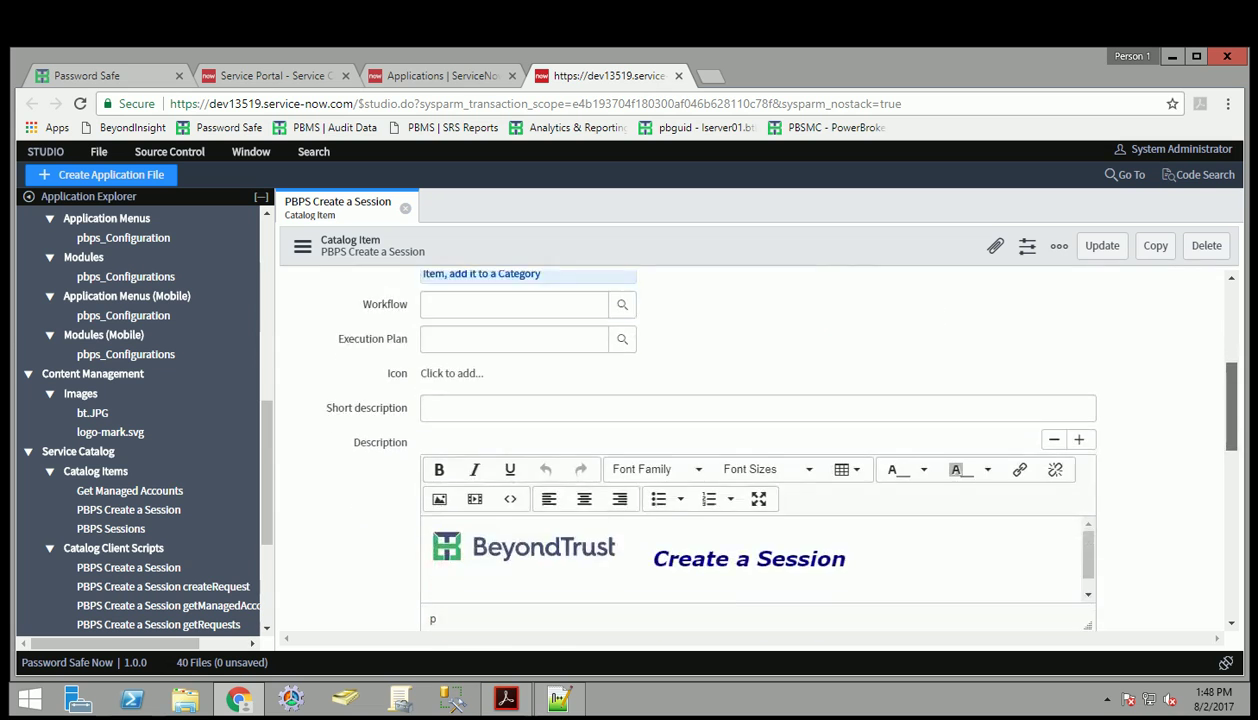
pyautogui.scroll(-7, 750, 450)
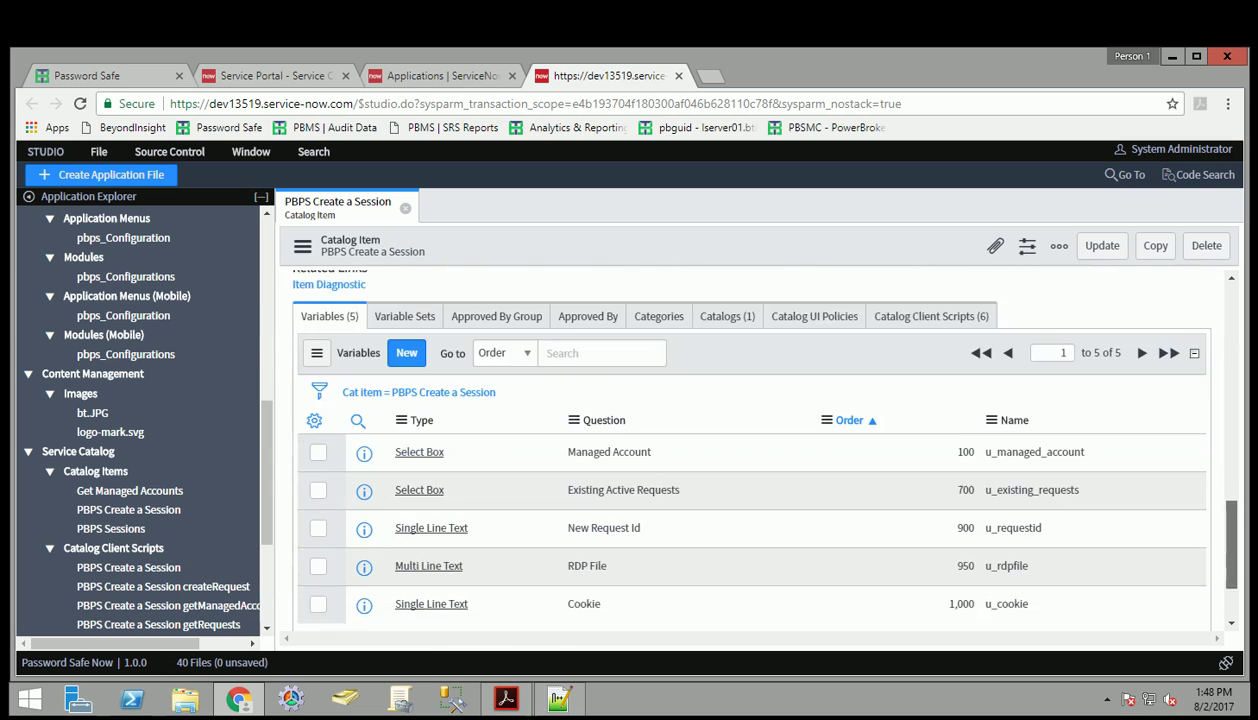
pyautogui.scroll(-1, 750, 450)
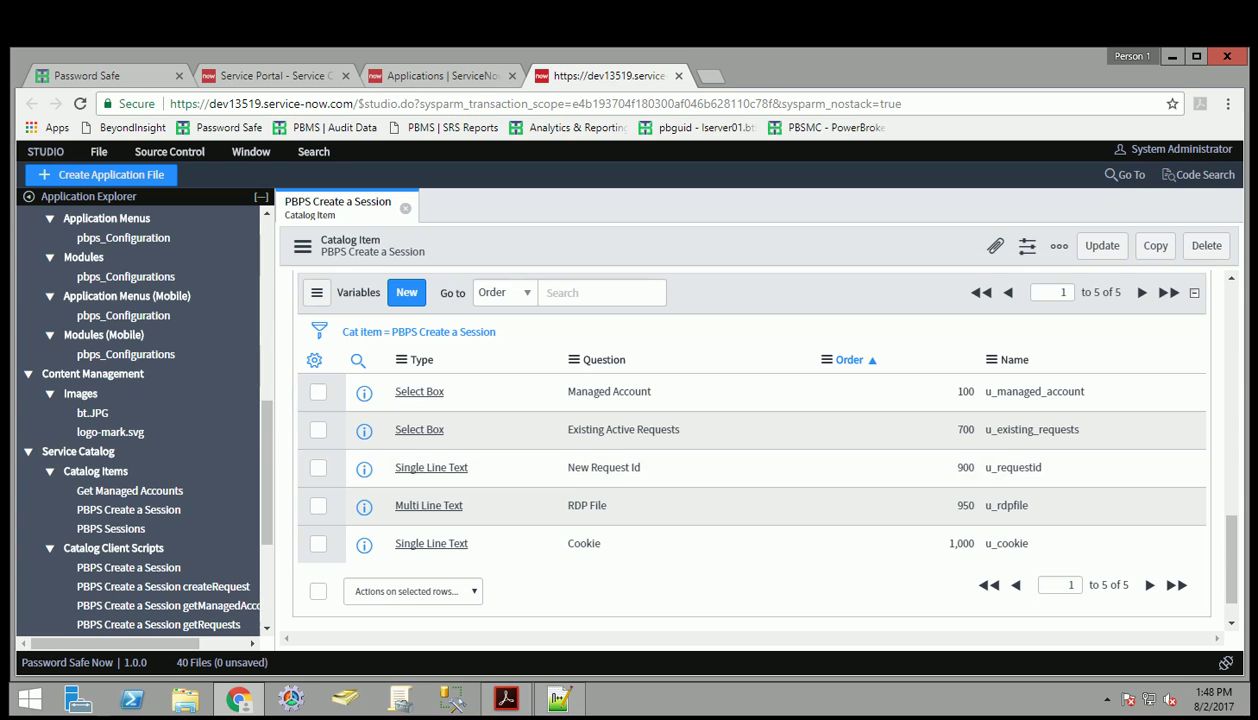
# Open the PBPS Create a Session getRequests catalog client script and examine the parameters it passes to the PBPS_getRequests call
pyautogui.scroll(-3, 140, 410)
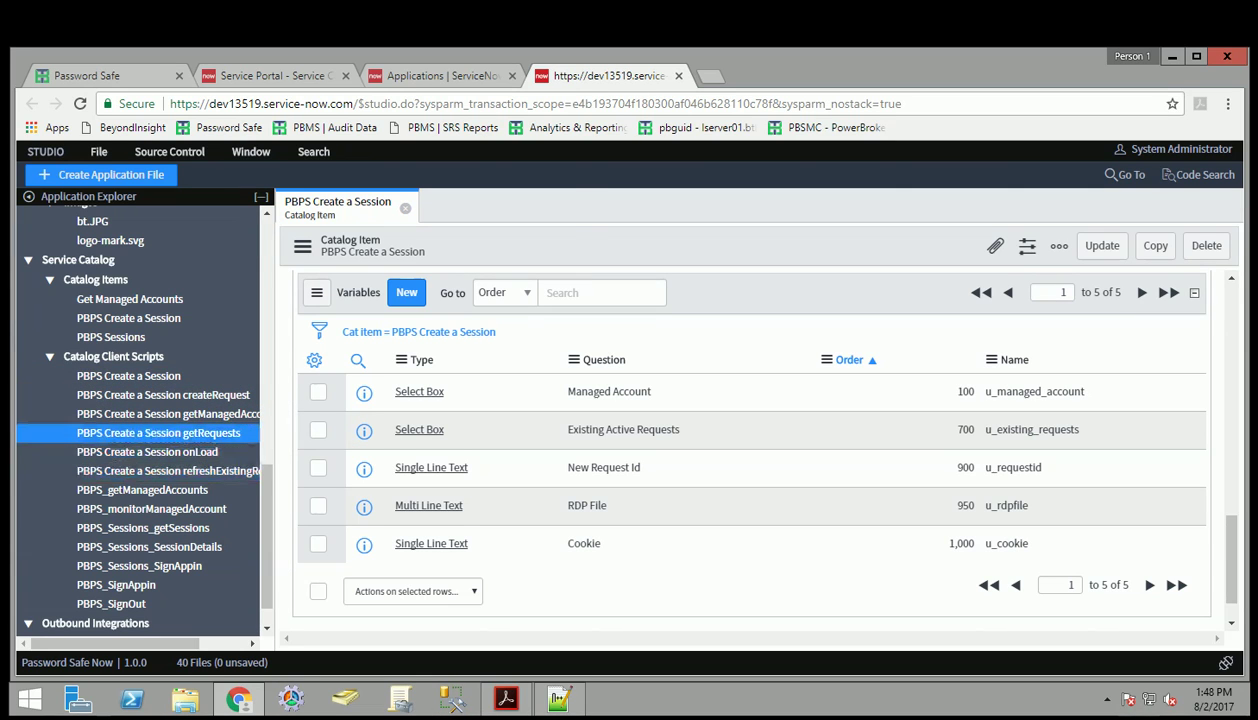
pyautogui.click(158, 432)
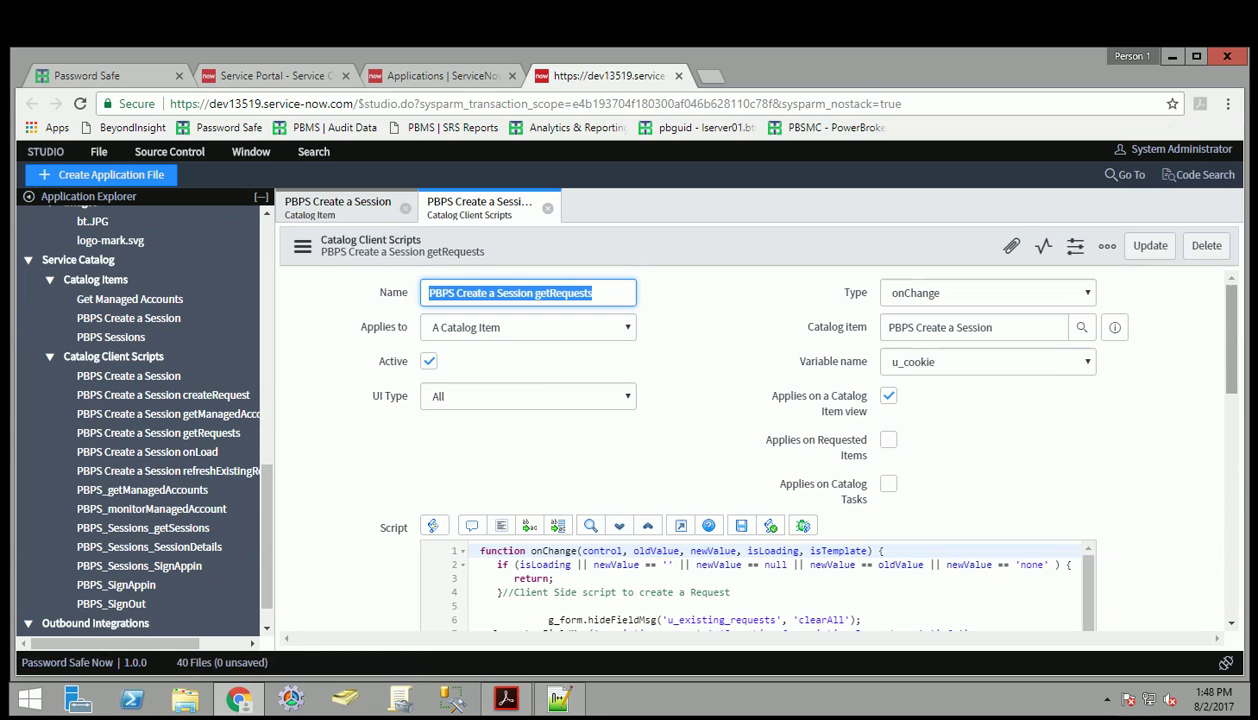
pyautogui.scroll(-5, 750, 440)
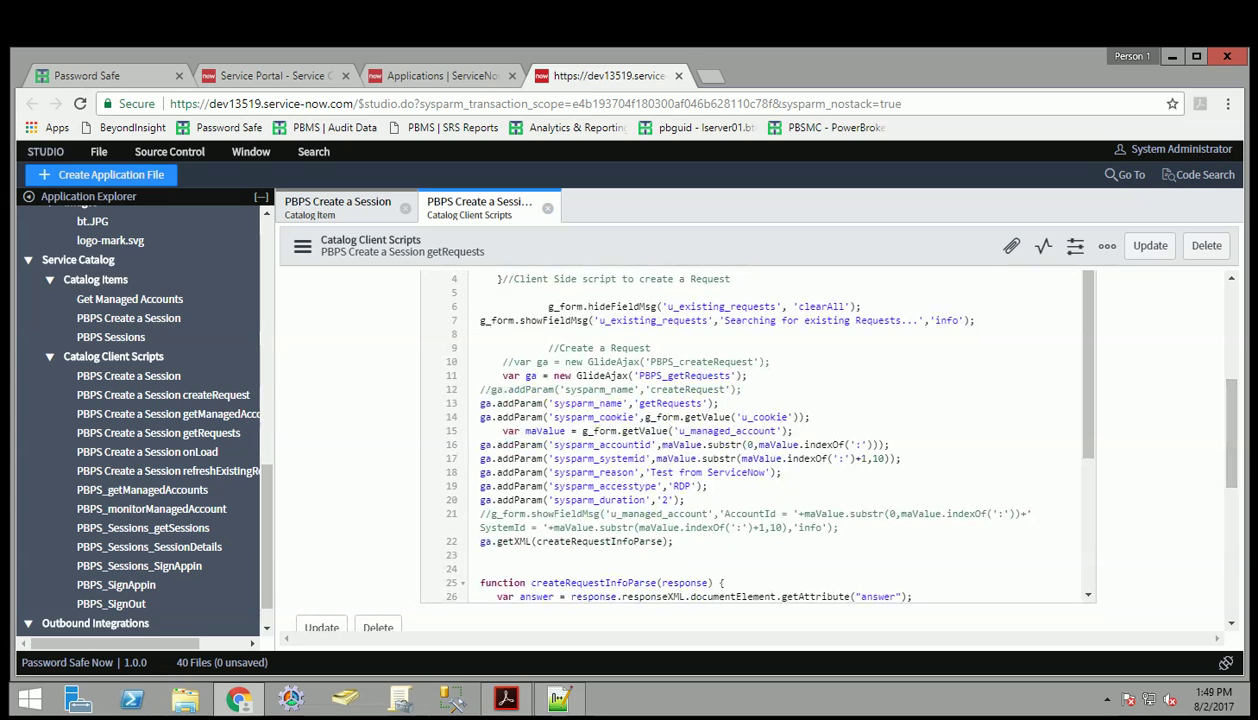
pyautogui.moveTo(480, 403); pyautogui.dragTo(793, 431)
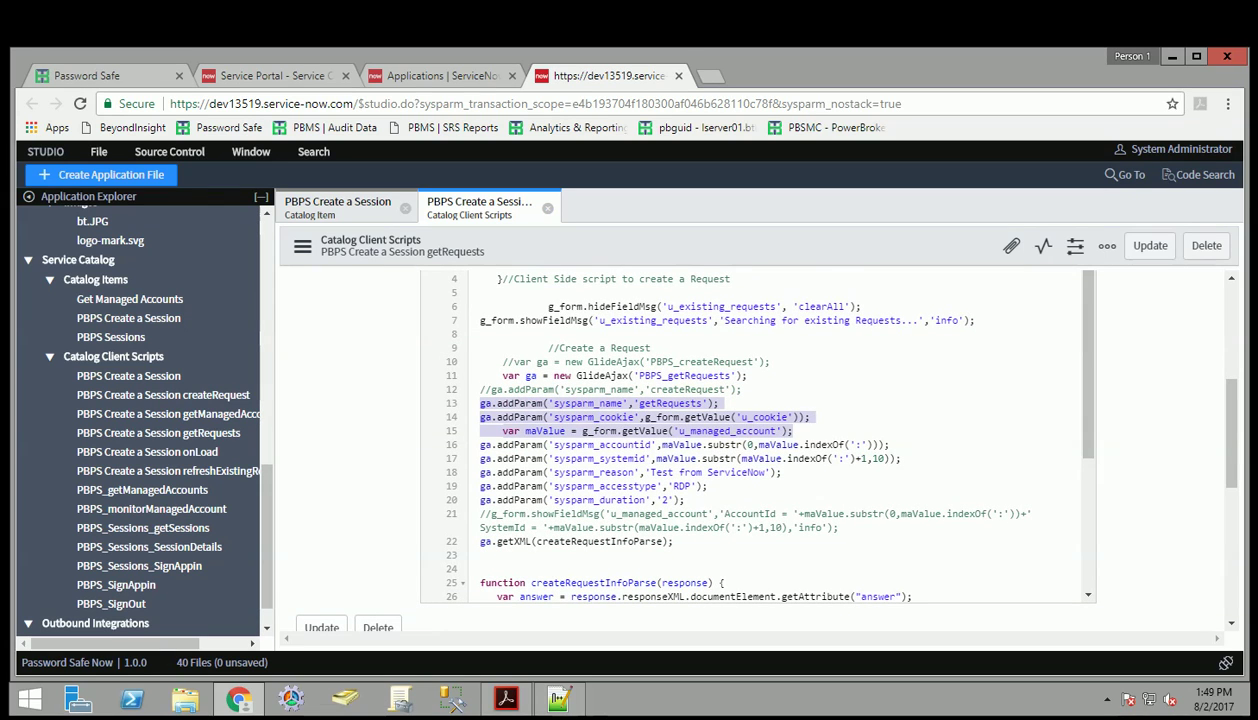
pyautogui.click(805, 417)
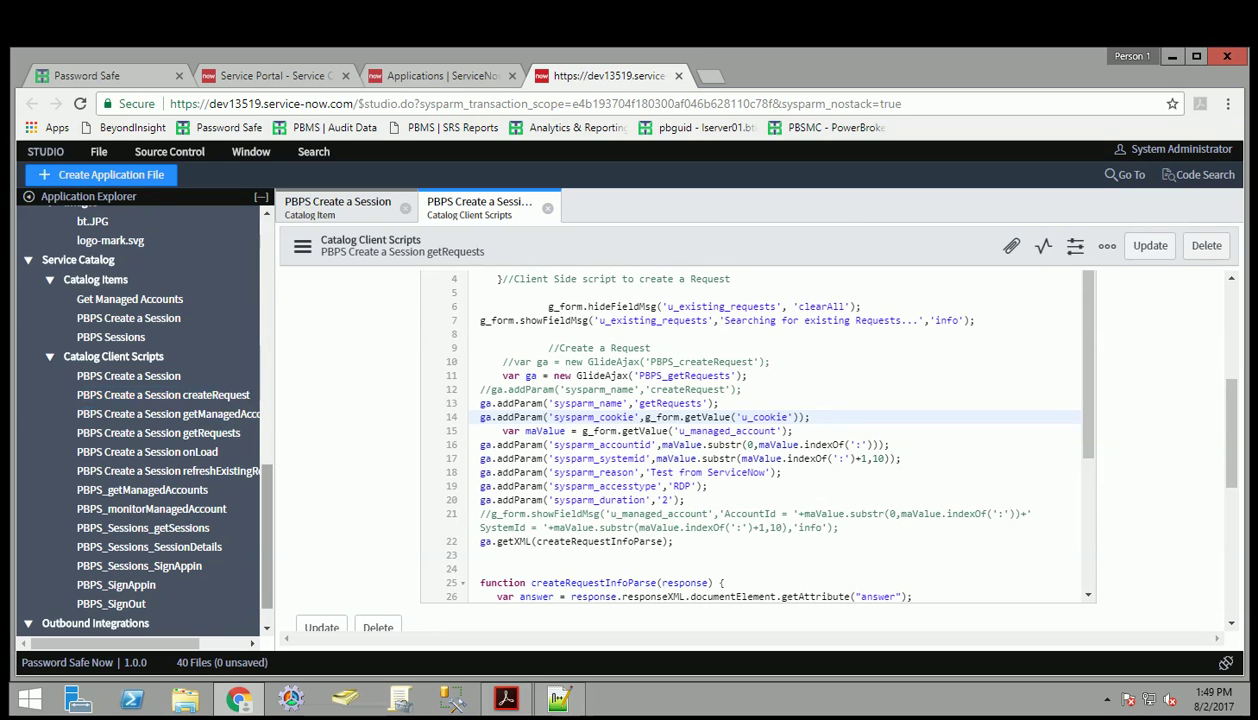
# Open the PBPS_createSession script include and examine how its script calls the Password Safe web service to create sessions
pyautogui.scroll(10, 140, 410)
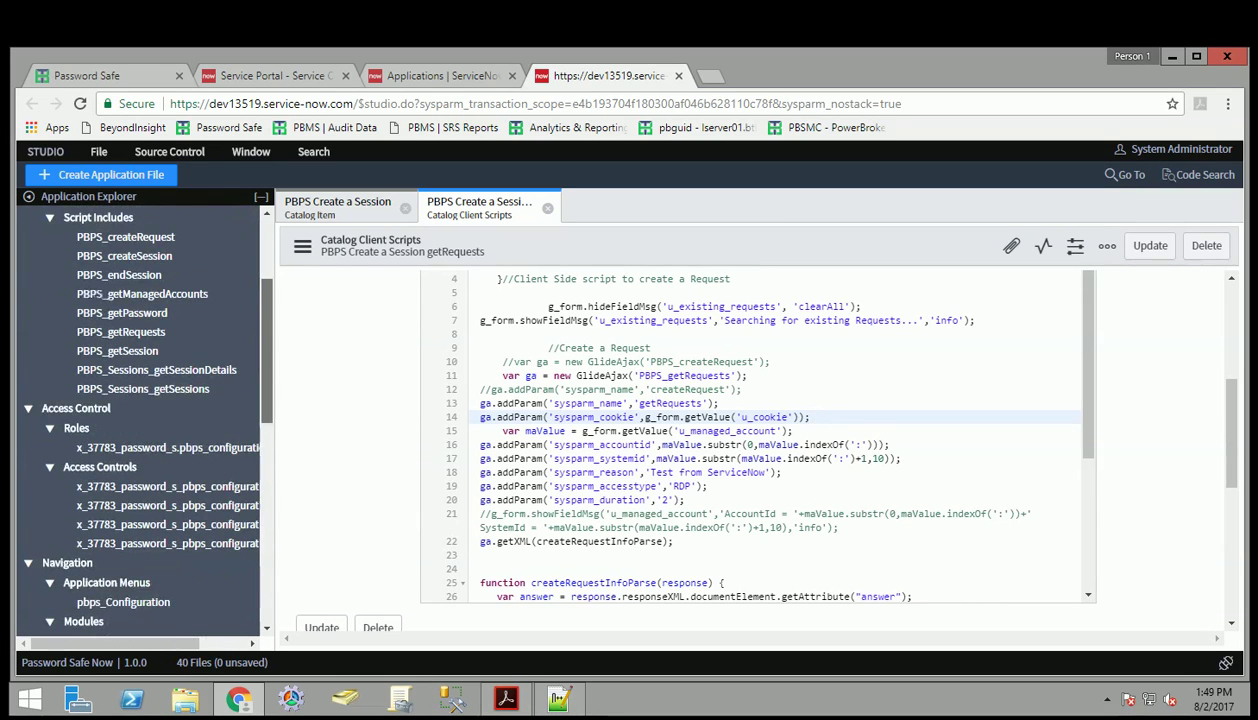
pyautogui.scroll(2, 140, 410)
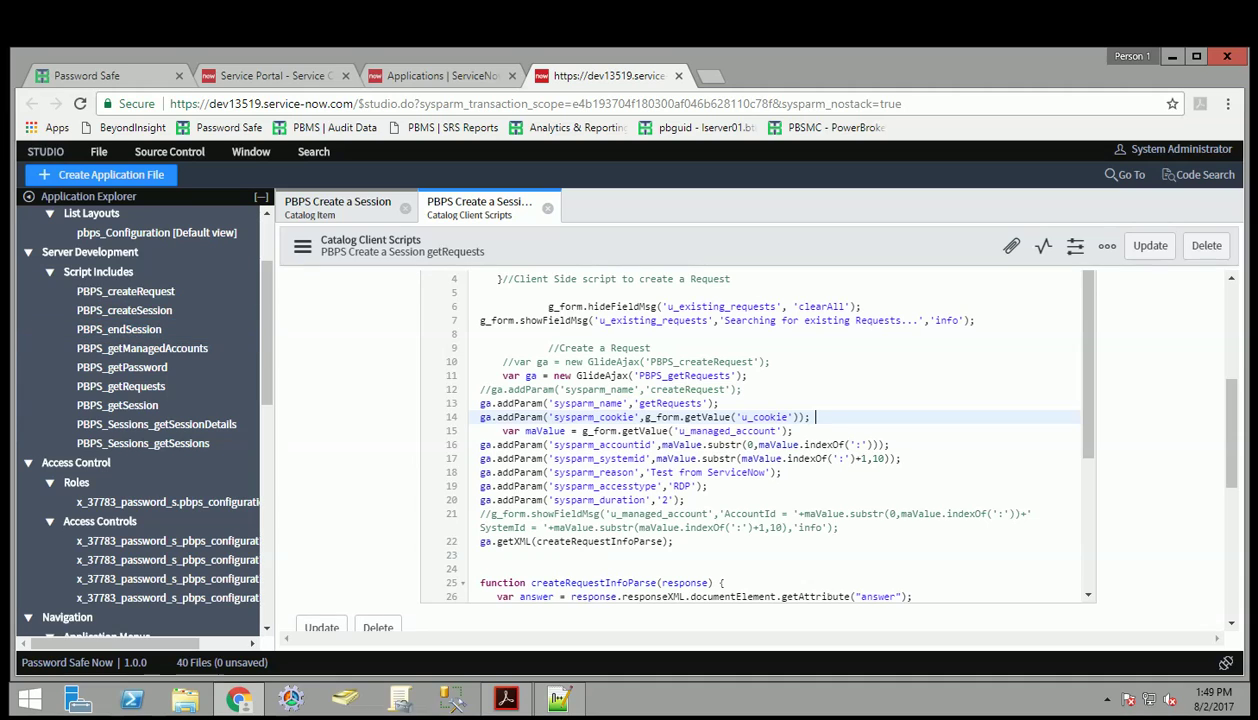
pyautogui.click(125, 291)
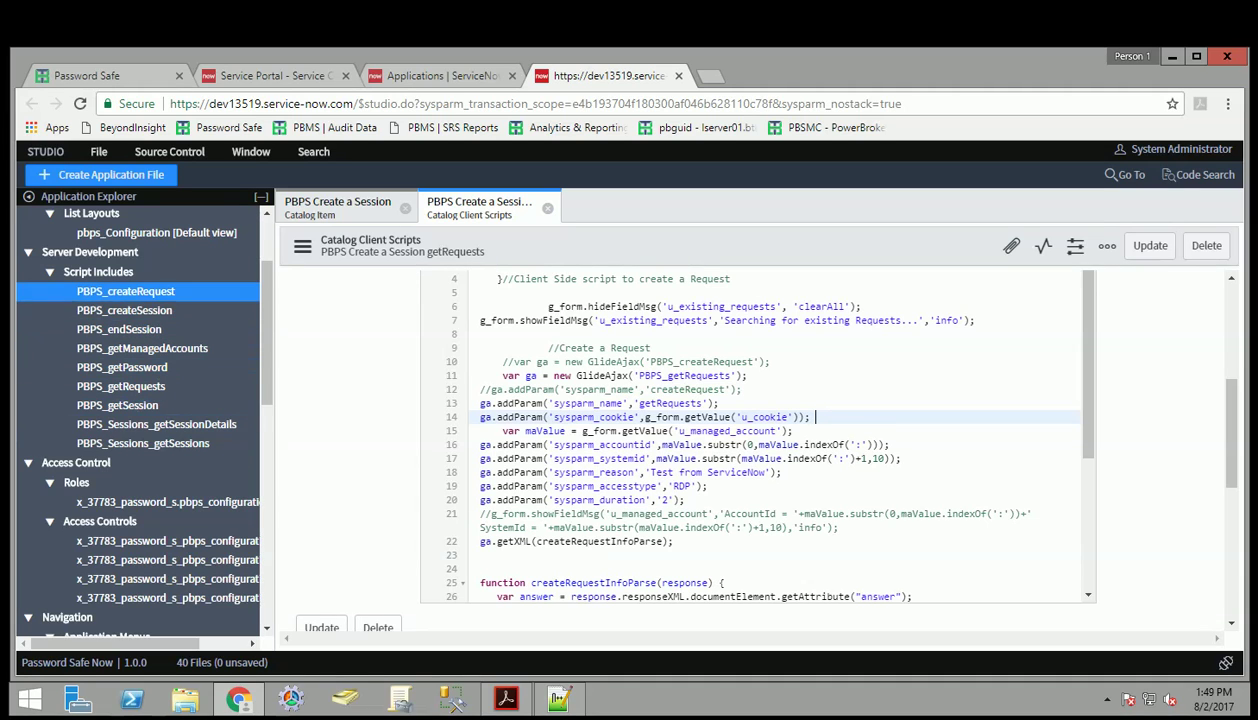
pyautogui.click(124, 310)
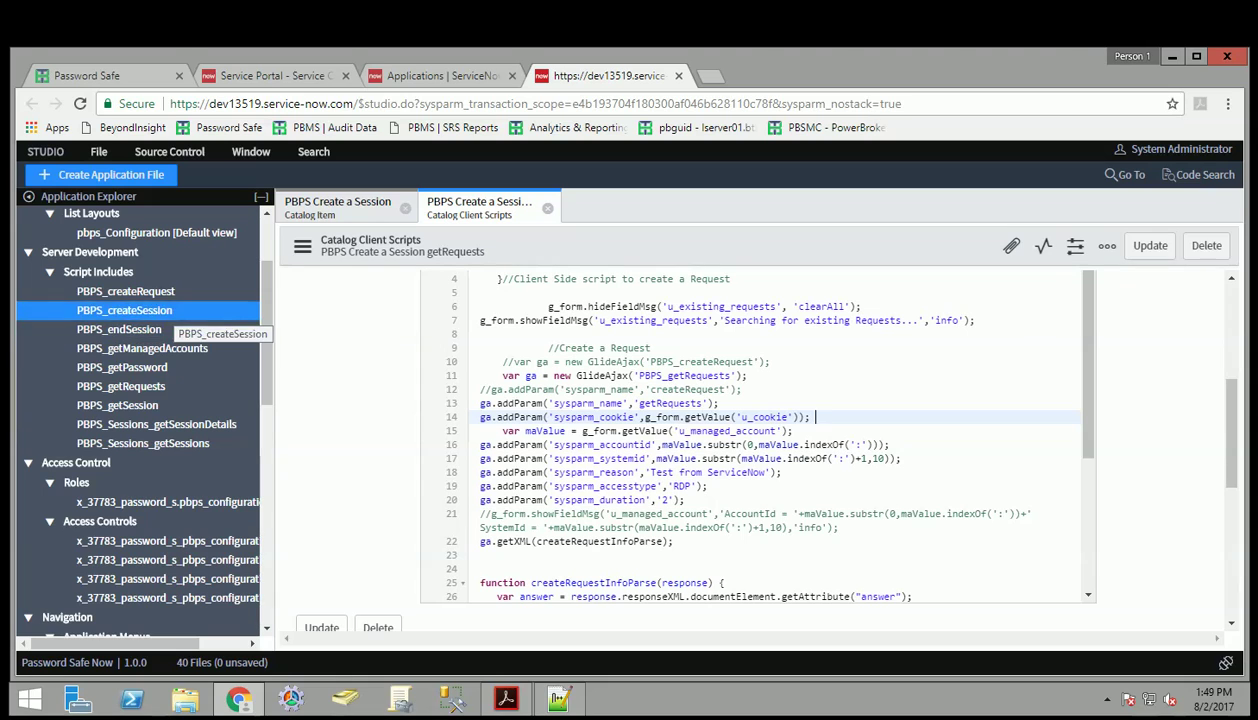
pyautogui.click(150, 367)
pyautogui.click(190, 350)
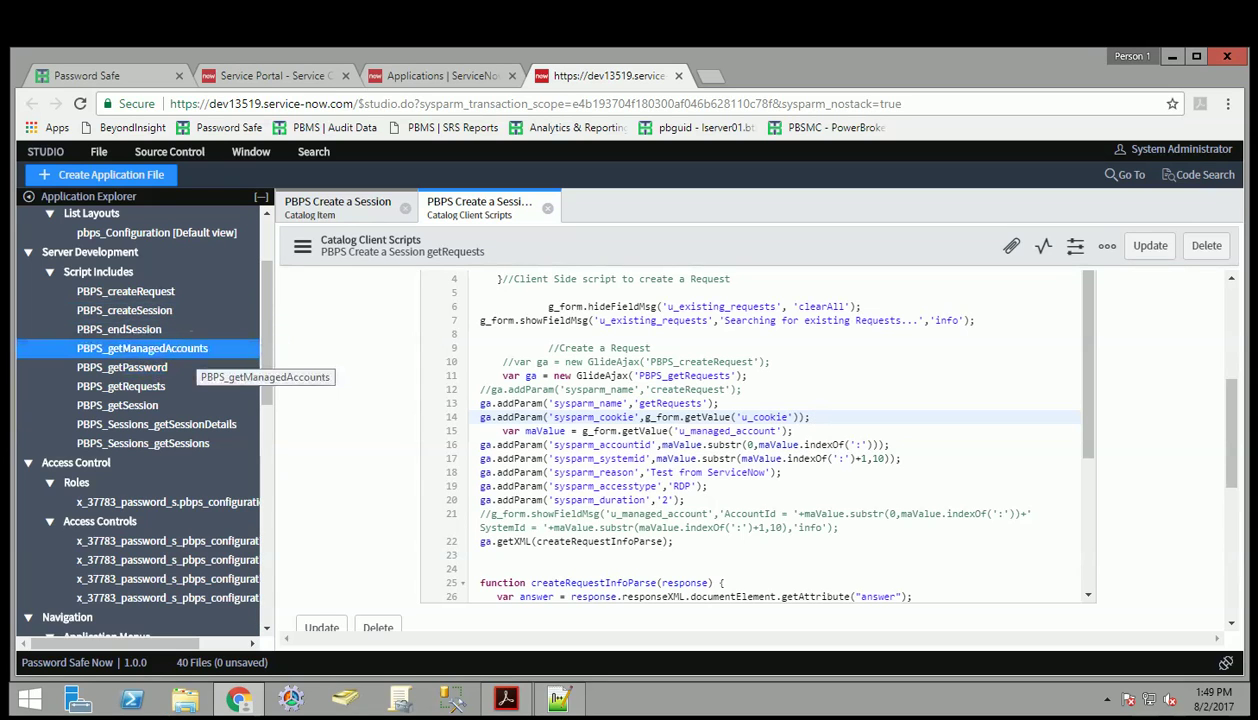
pyautogui.click(135, 311)
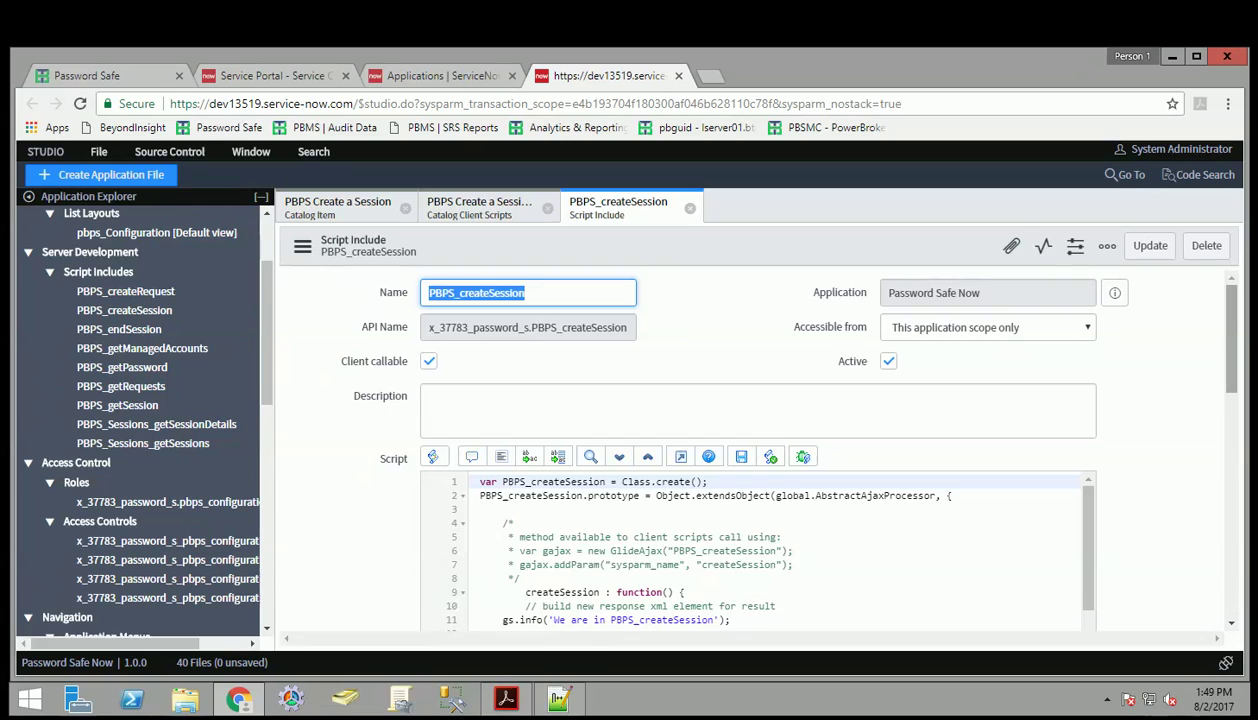
pyautogui.scroll(-3, 750, 450)
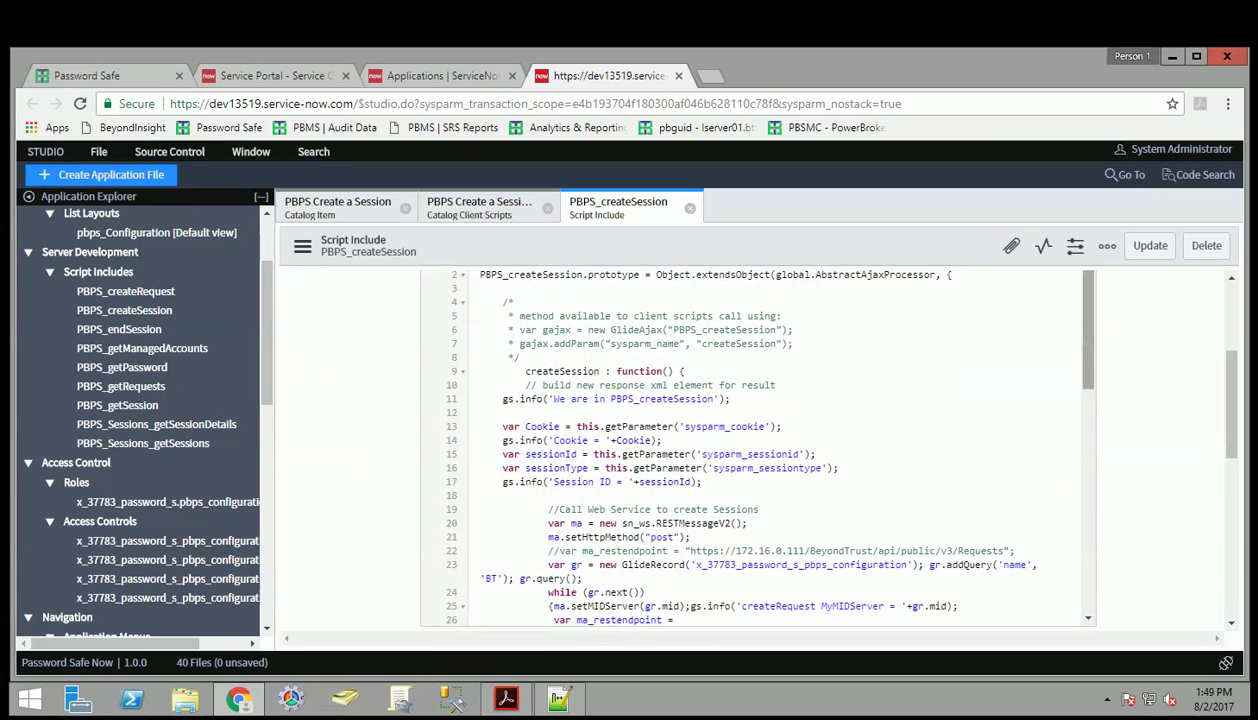
pyautogui.scroll(-2, 750, 450)
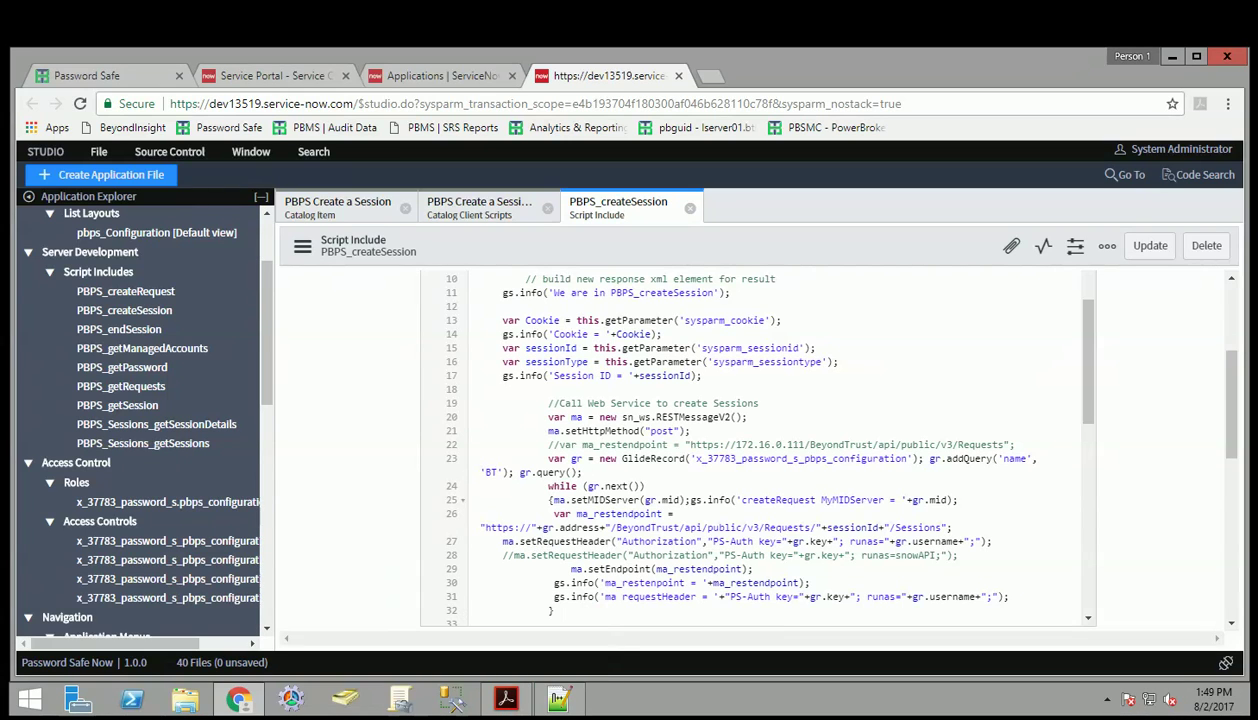
# Switch to Password Safe API Guide.pdf in Adobe Acrobat Reader and highlight the whole Create a Session section, through the Signout call
pyautogui.click(505, 699)
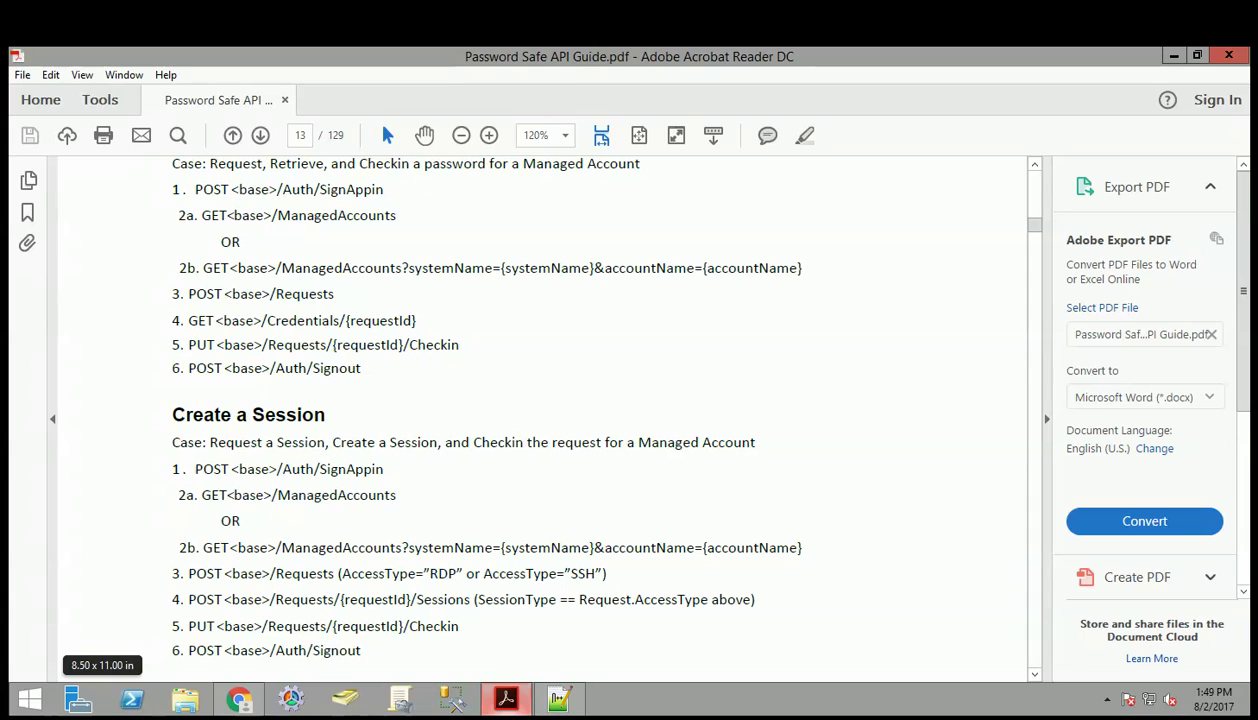
pyautogui.moveTo(172, 414); pyautogui.dragTo(410, 626)
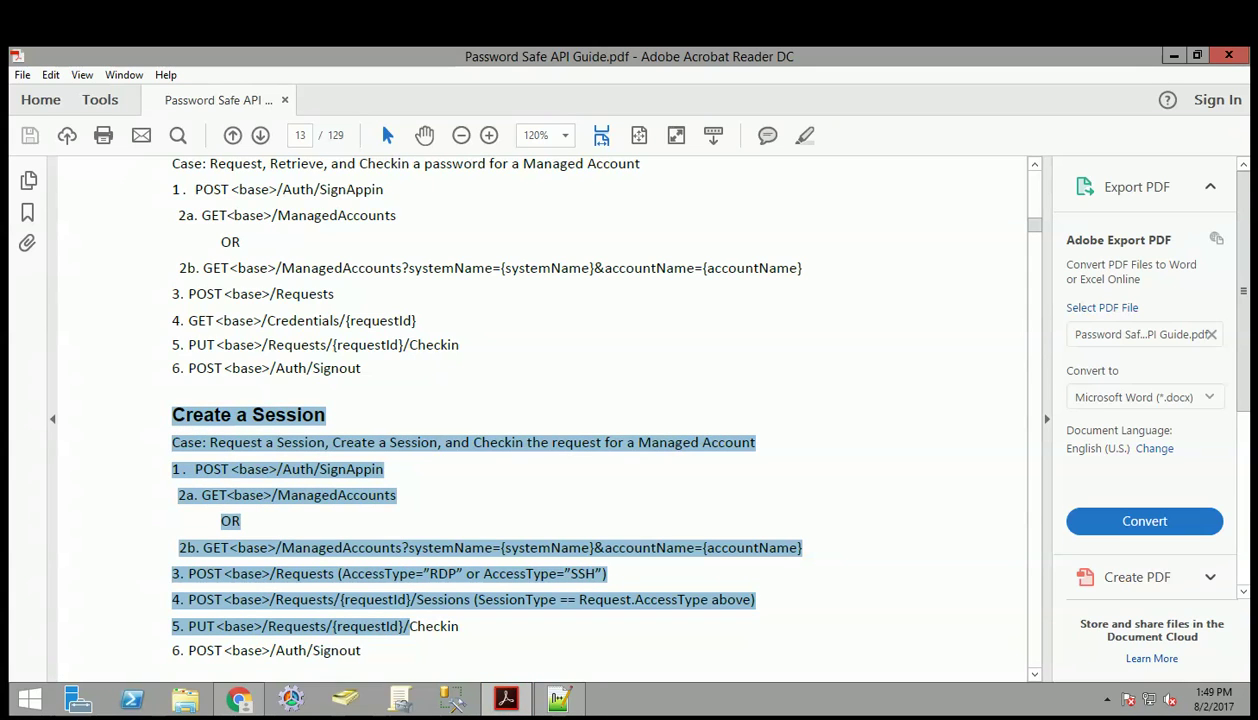
pyautogui.moveTo(410, 626); pyautogui.dragTo(361, 650)
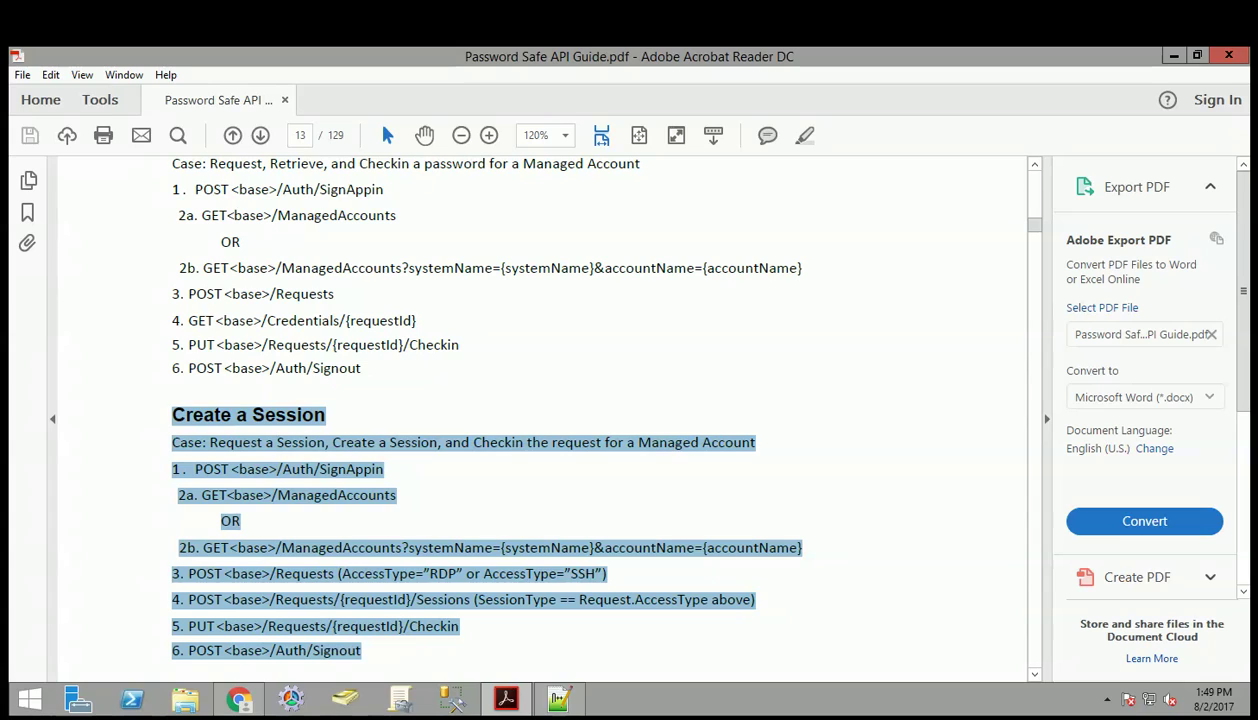